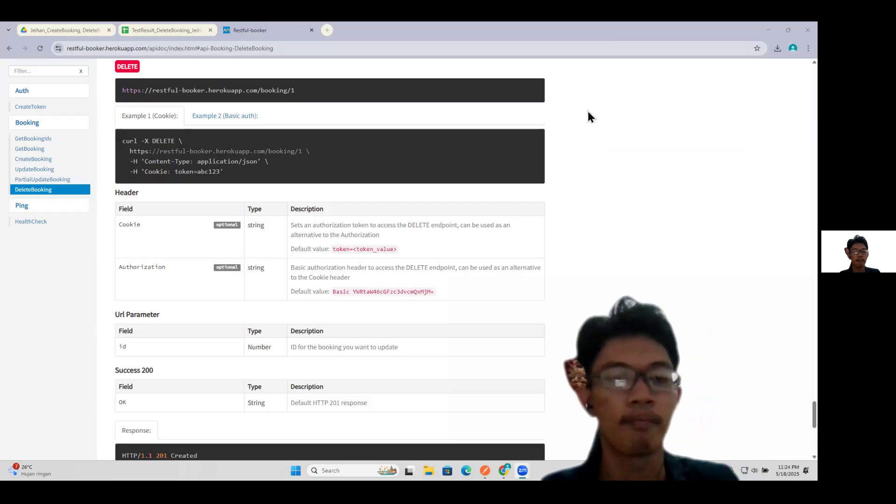
# Review the GetBookingIds and CreateToken sections of the Restful-booker API documentation, including their parameters and responses.
pyautogui.scroll(15, 467, 289)
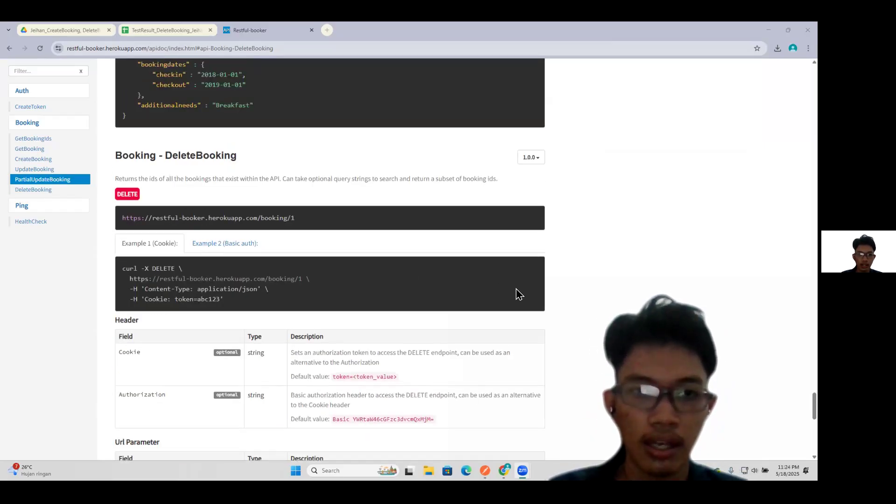
pyautogui.click(34, 138)
pyautogui.scroll(-2, 294, 180)
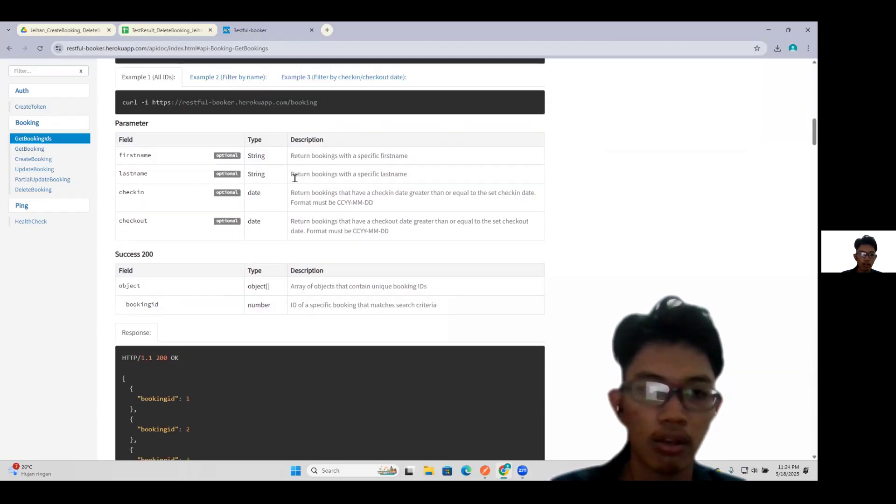
pyautogui.scroll(5, 289, 184)
pyautogui.click(29, 149)
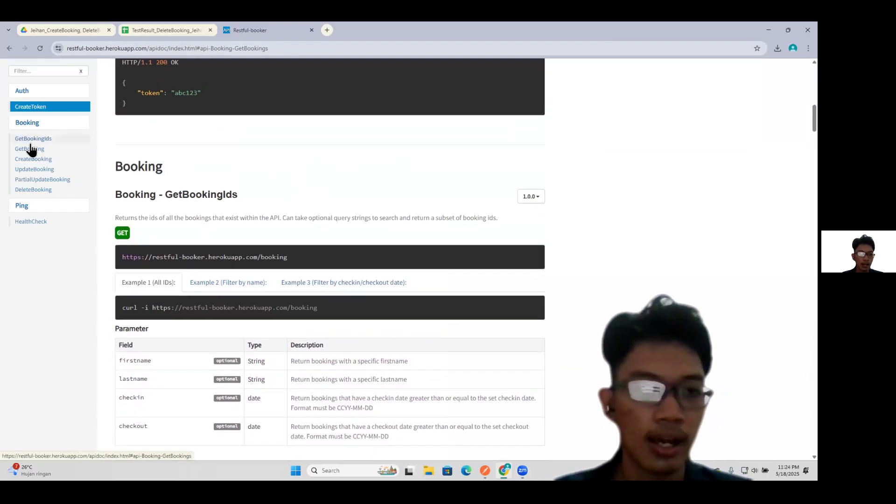
pyautogui.click(35, 190)
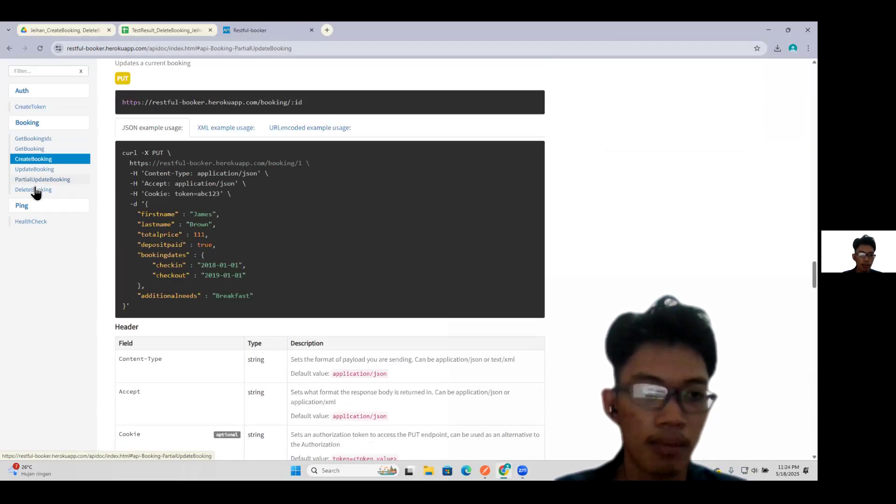
pyautogui.click(47, 139)
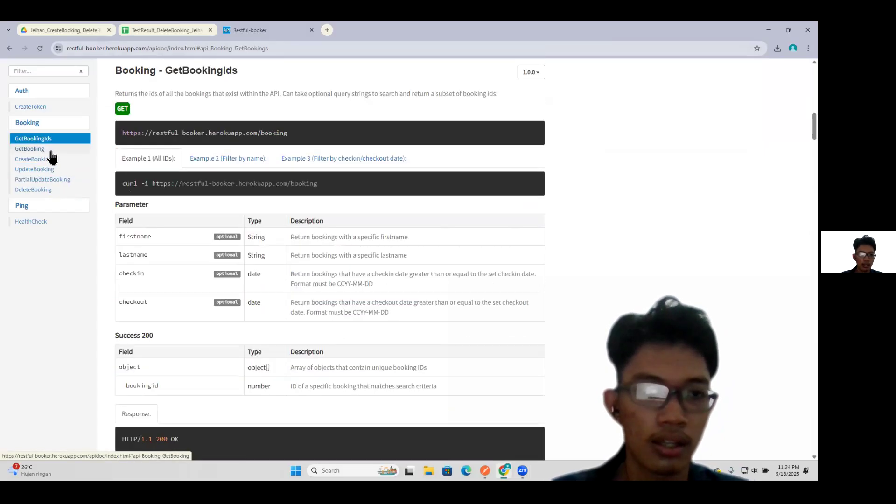
pyautogui.click(35, 109)
pyautogui.scroll(-5, 217, 296)
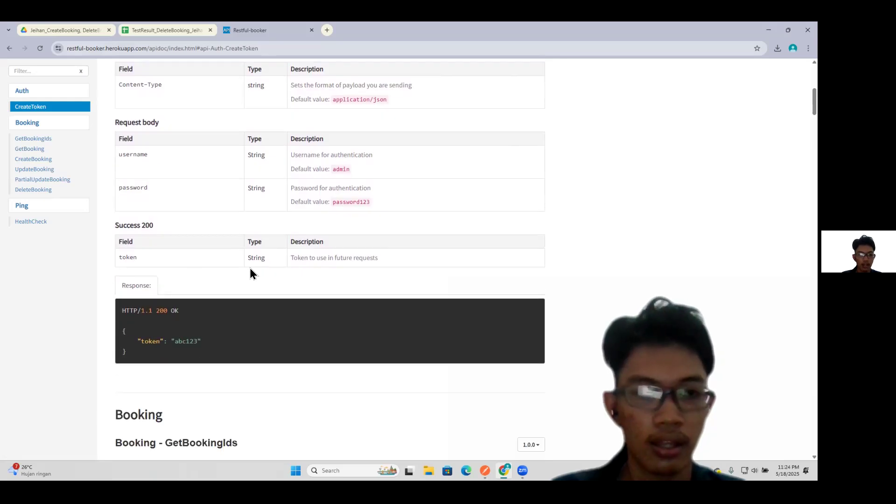
# Review the UpdateBooking, PartialUpdateBooking and DeleteBooking documentation, including the DeleteBooking headers and the PartialUpdateBooking Success 200 fields.
pyautogui.click(50, 171)
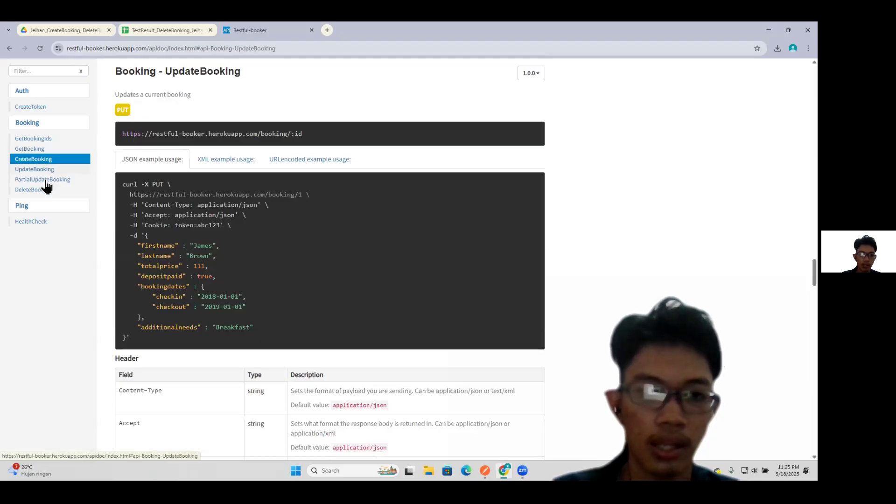
pyautogui.click(45, 183)
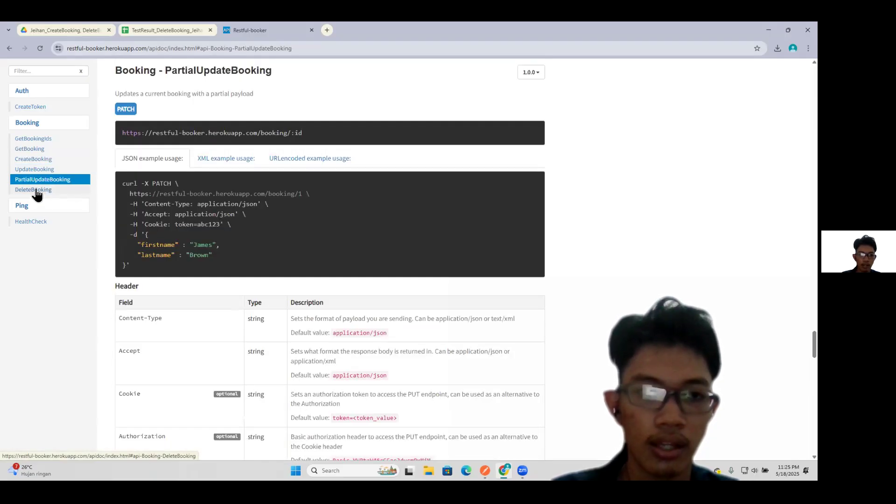
pyautogui.click(37, 190)
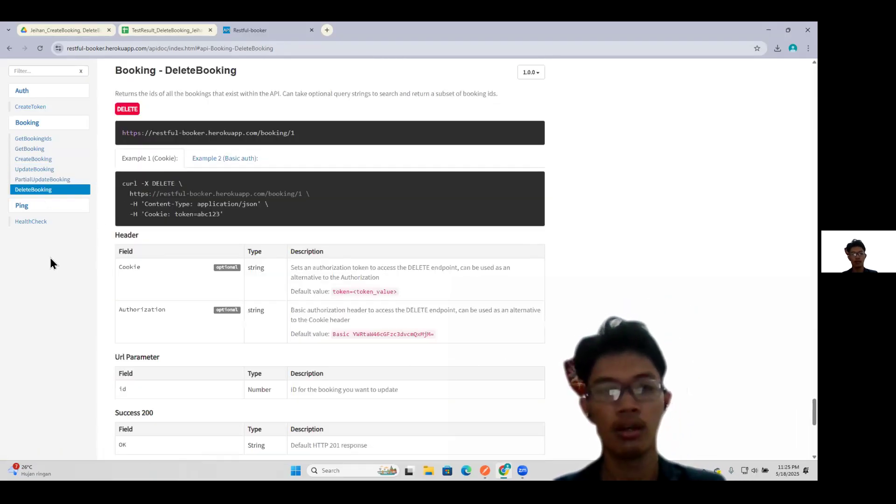
pyautogui.scroll(-2, 238, 308)
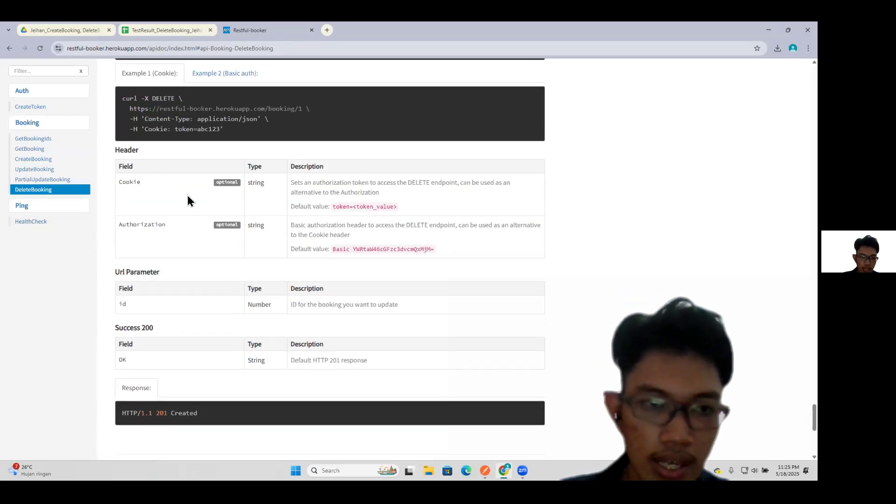
pyautogui.scroll(2, 220, 284)
pyautogui.scroll(13, 219, 288)
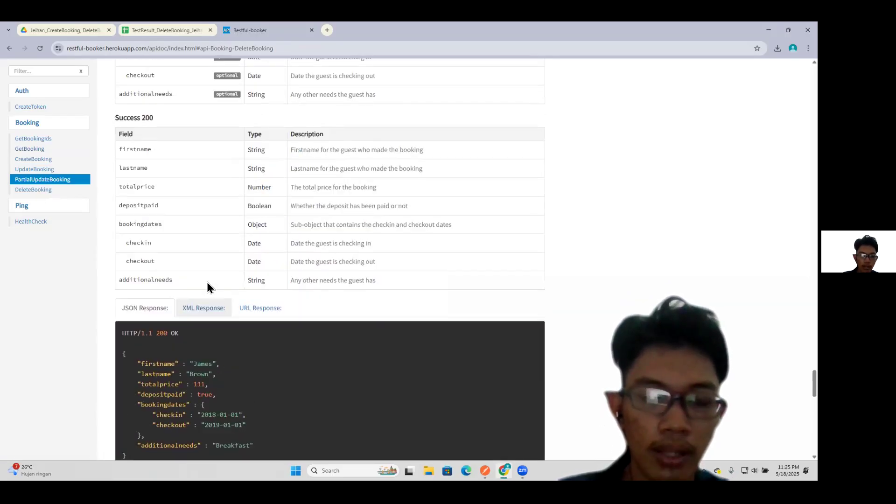
pyautogui.scroll(-2, 182, 256)
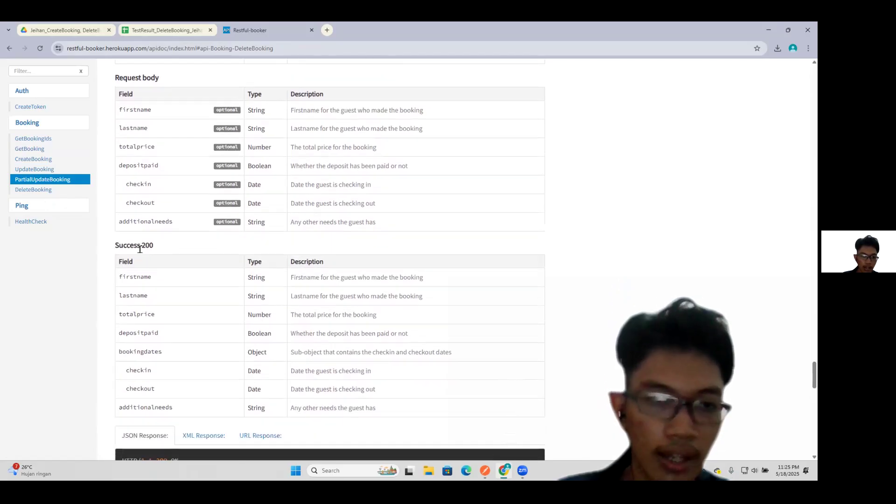
pyautogui.moveTo(125, 243); pyautogui.dragTo(149, 245)
pyautogui.click(274, 258)
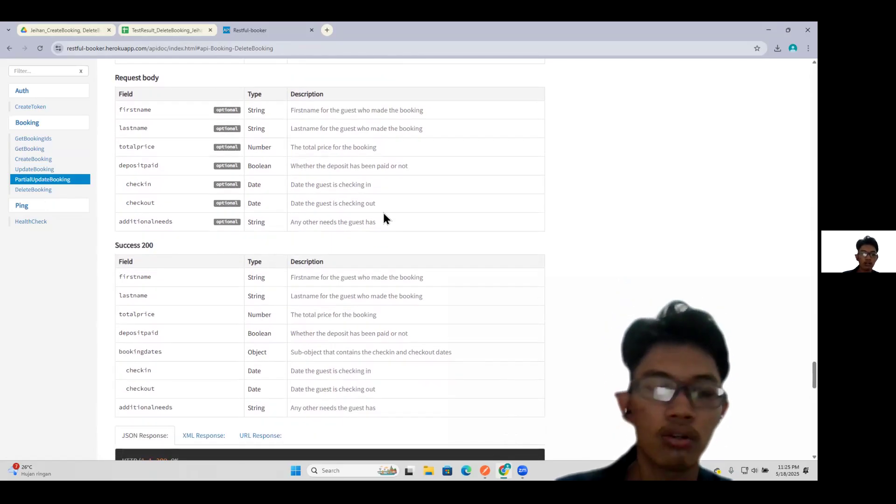
# Switch to Postman, check the DeleteBooking response body, and open the GetBookingIds request to examine its URL and body.
pyautogui.hotkey('alt', 'Tab')
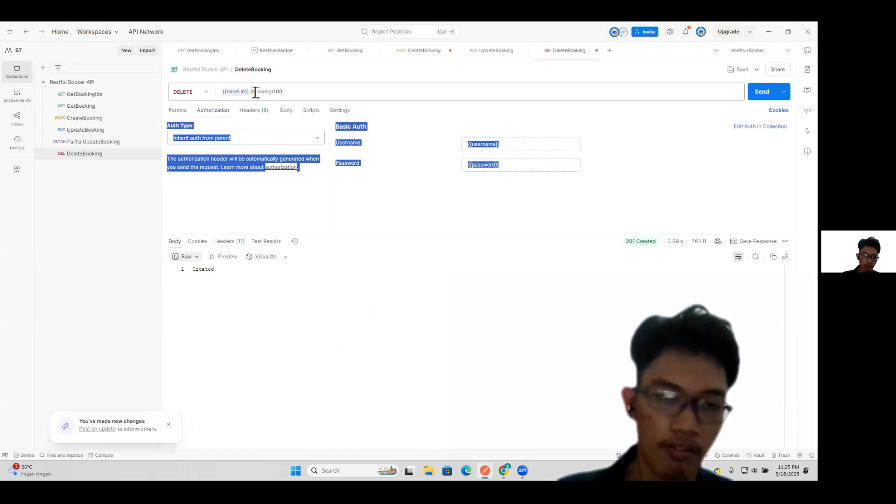
pyautogui.click(400, 270)
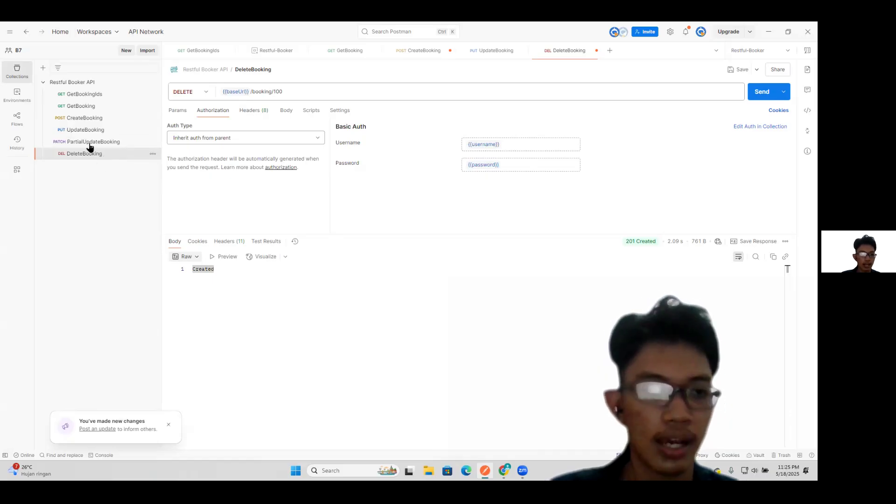
pyautogui.click(99, 99)
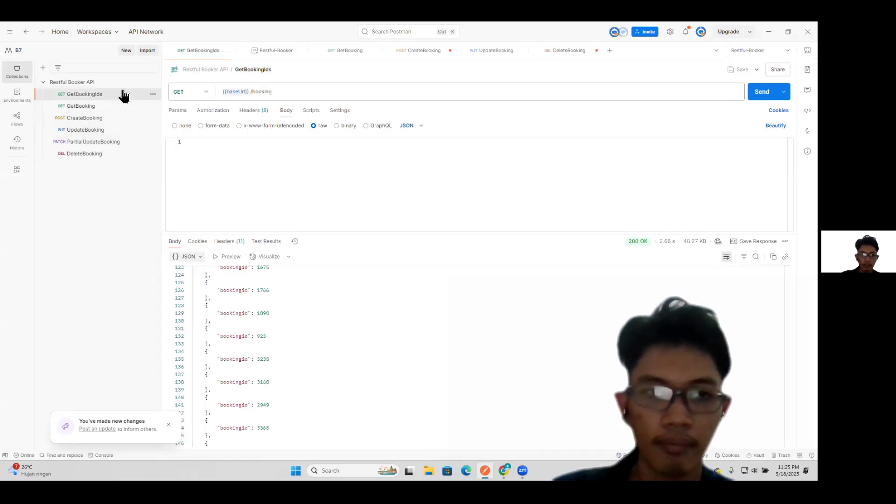
pyautogui.moveTo(216, 90); pyautogui.dragTo(392, 98)
pyautogui.click(370, 95)
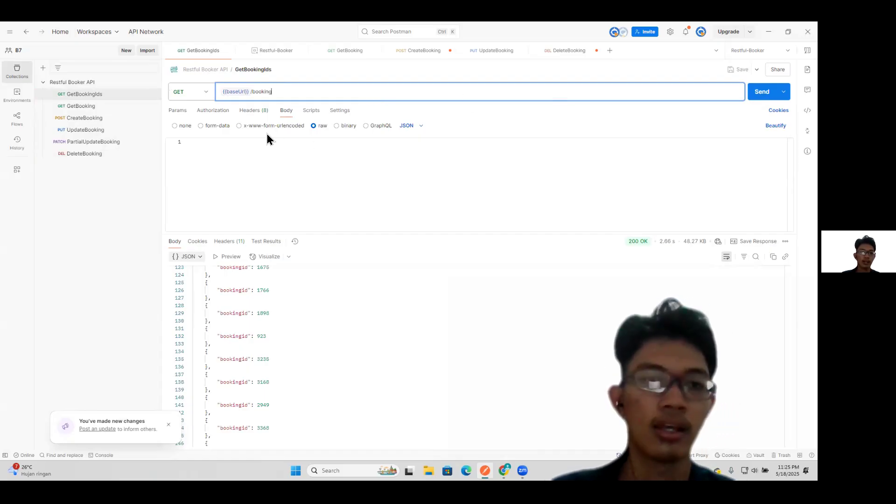
pyautogui.click(317, 138)
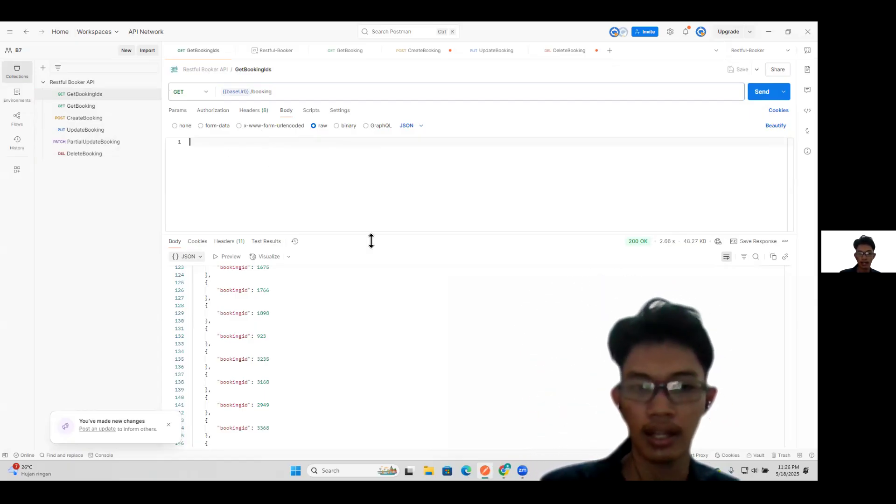
# Examine the list of booking IDs in the GetBookingIds response body.
pyautogui.doubleClick(263, 313)
pyautogui.moveTo(170, 265); pyautogui.dragTo(783, 440)
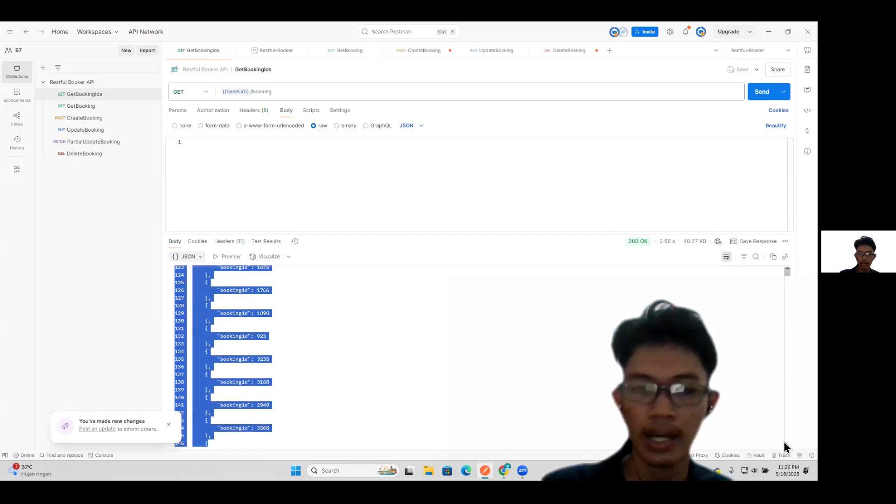
pyautogui.click(786, 440)
pyautogui.scroll(-1, 536, 382)
pyautogui.scroll(1, 536, 381)
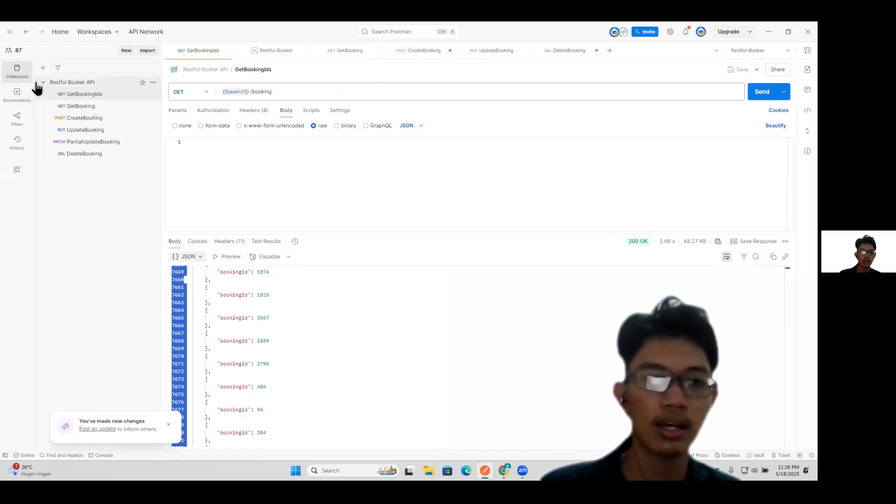
# Open the Restful-Booker environment's variables and check which address baseUrl resolves to in the GetBookingIds request URL.
pyautogui.click(18, 96)
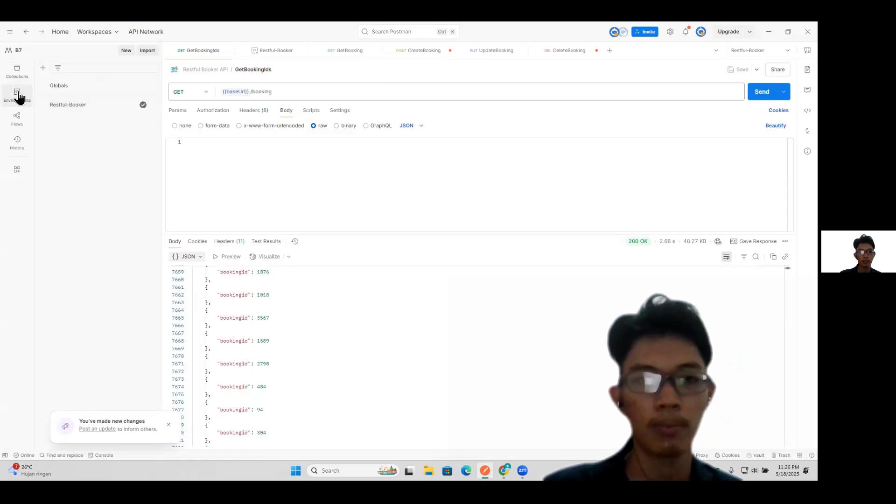
pyautogui.click(89, 107)
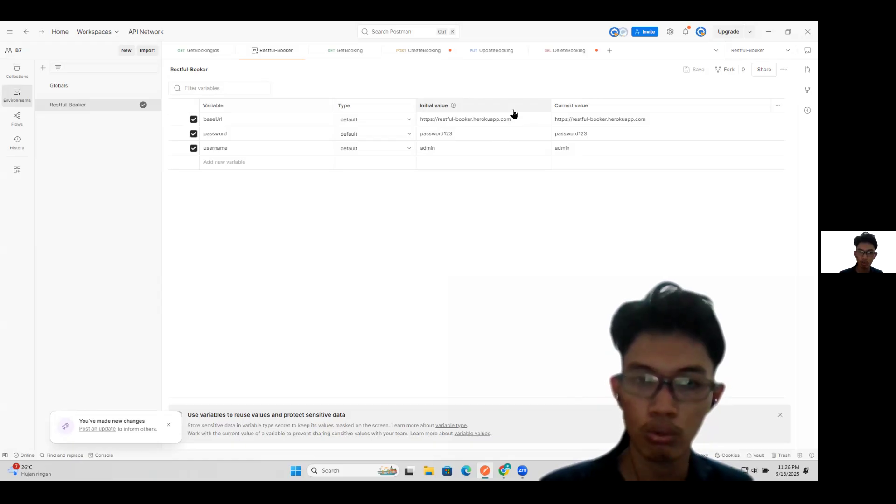
pyautogui.click(203, 52)
pyautogui.moveTo(286, 94); pyautogui.dragTo(214, 93)
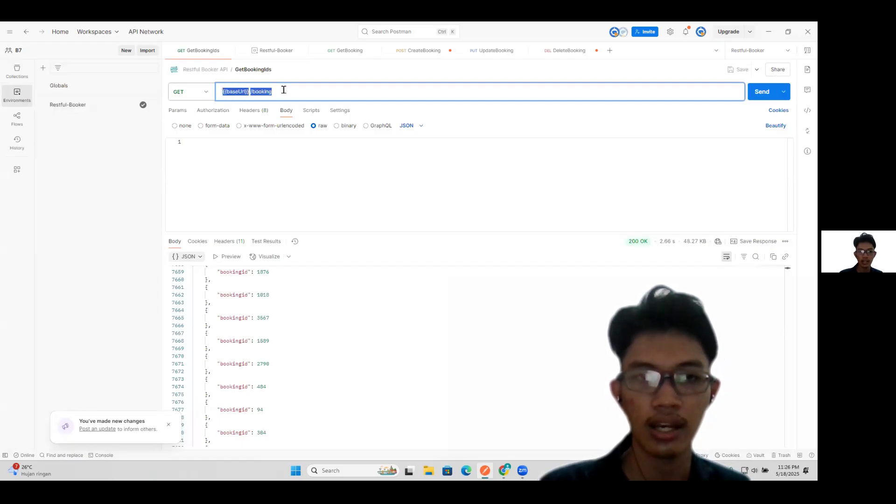
pyautogui.click(242, 91)
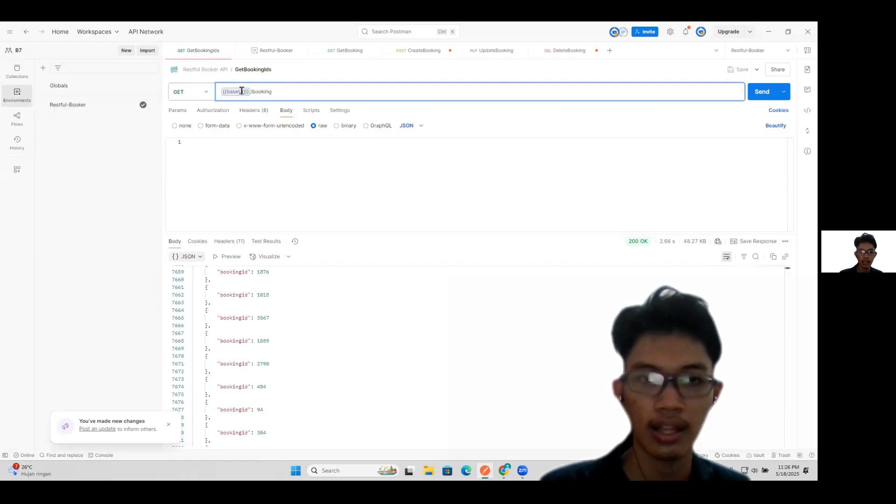
pyautogui.doubleClick(234, 92)
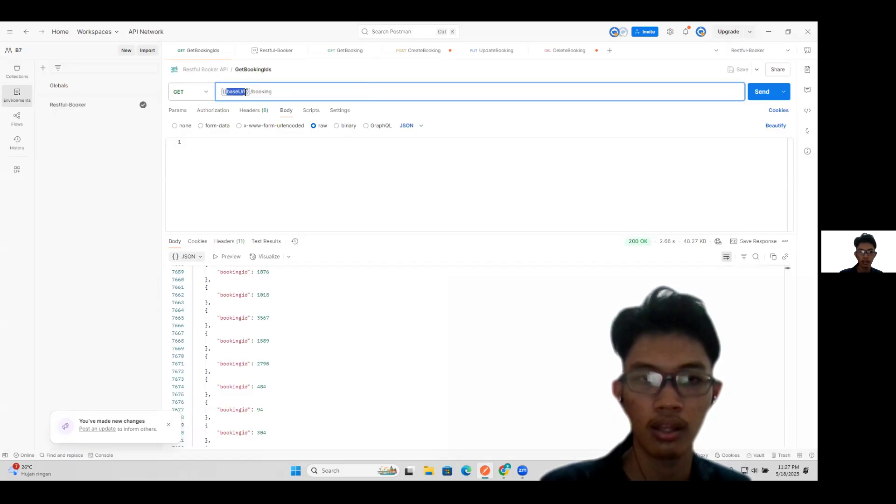
pyautogui.moveTo(245, 94)
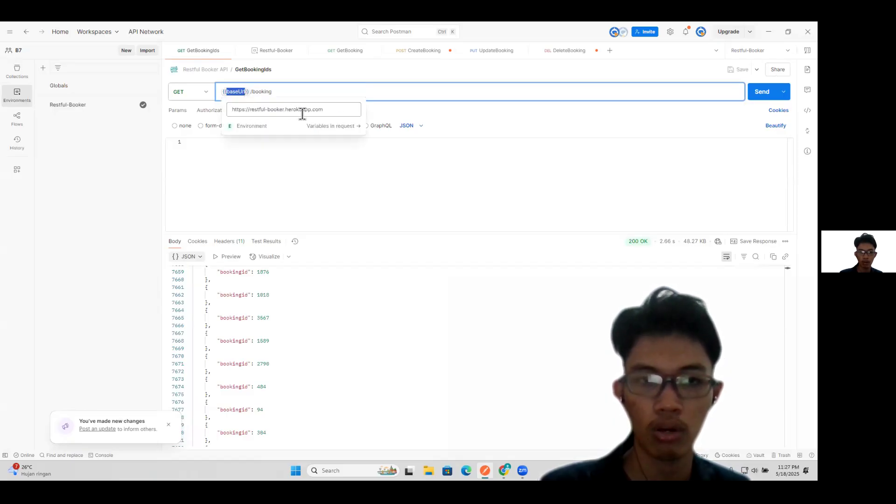
pyautogui.click(276, 93)
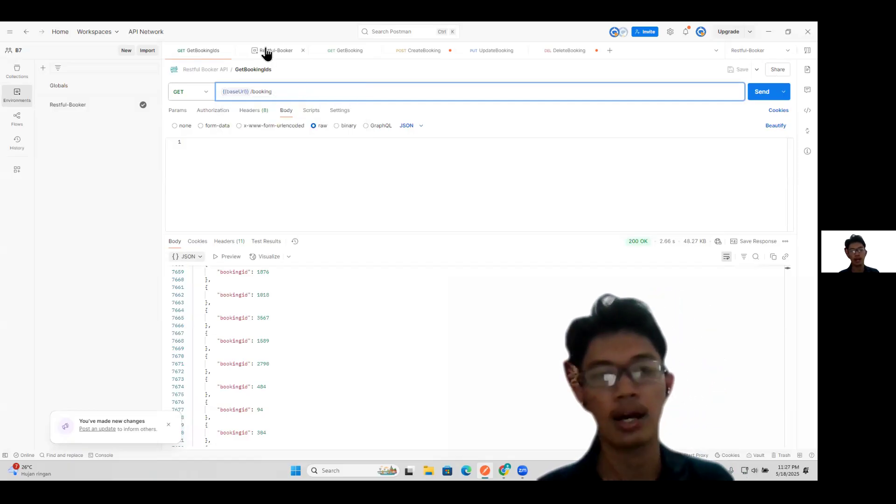
# Look through the saved requests in the Restful Booker API collection and reopen the Restful-Booker environment variables.
pyautogui.click(20, 72)
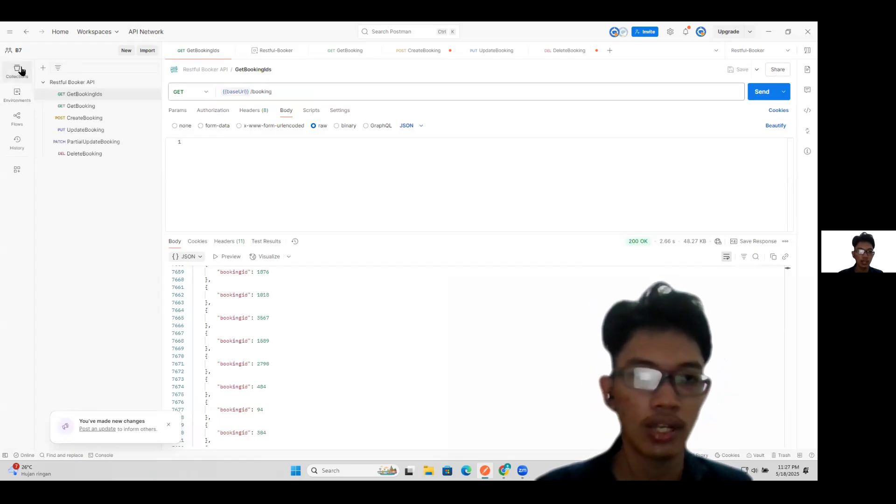
pyautogui.click(84, 108)
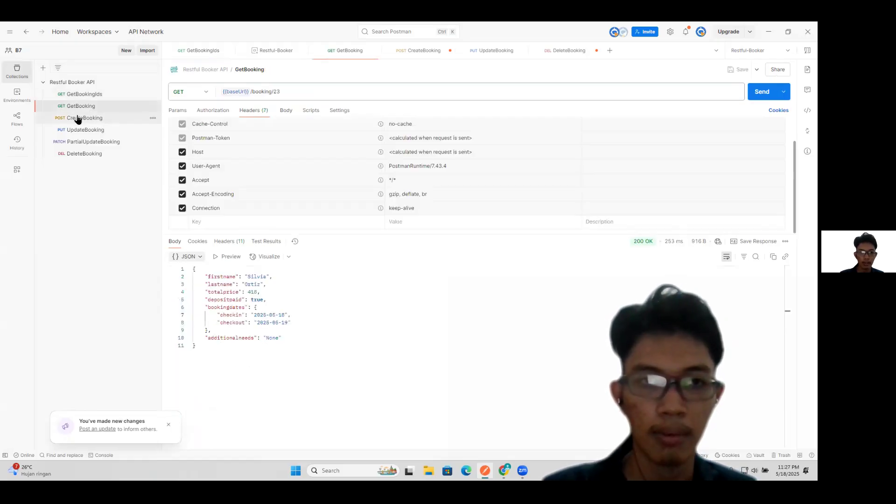
pyautogui.click(83, 123)
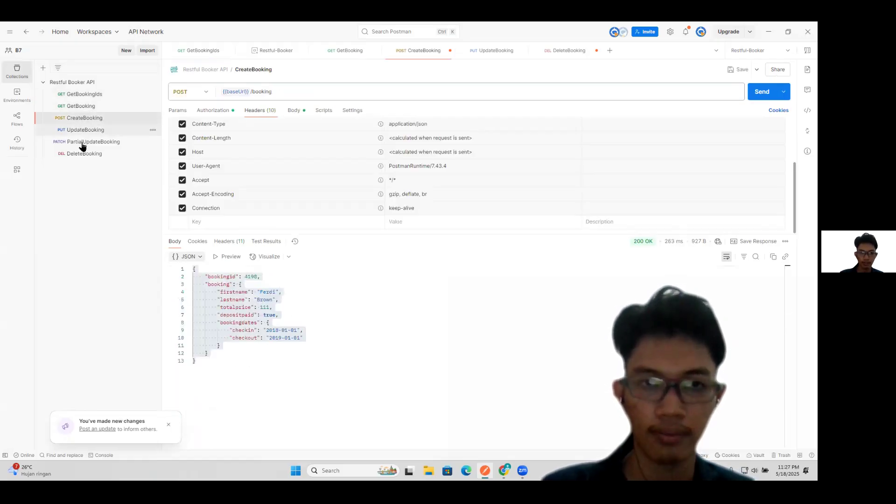
pyautogui.click(84, 133)
pyautogui.click(78, 148)
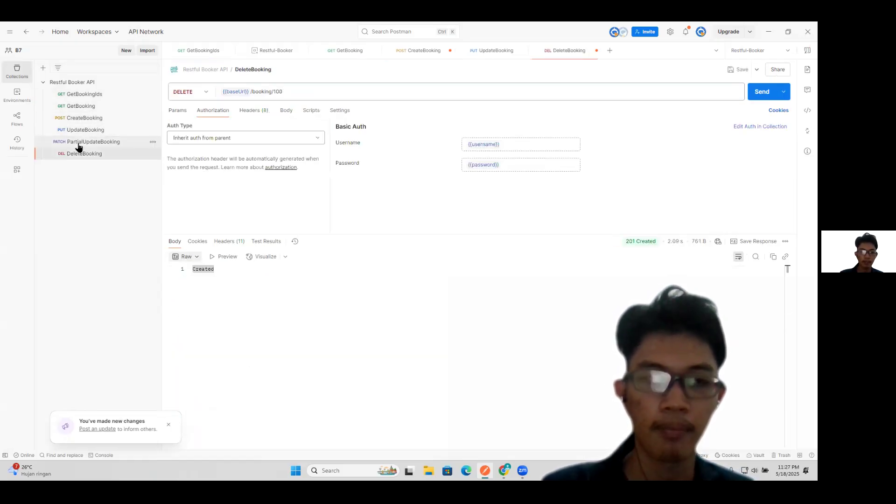
pyautogui.click(83, 138)
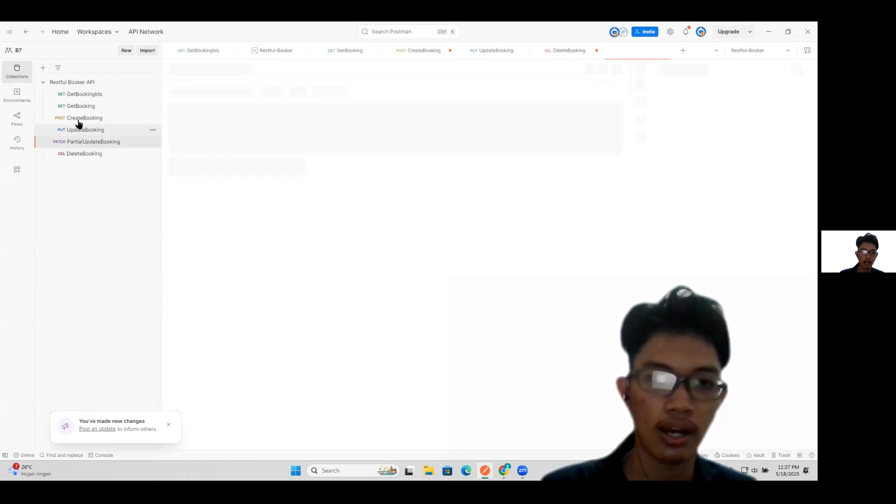
pyautogui.click(78, 120)
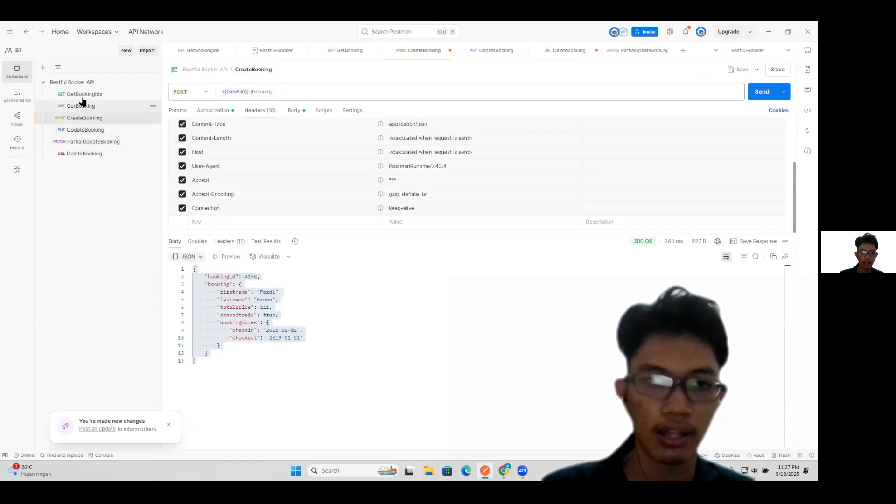
pyautogui.click(82, 105)
pyautogui.click(81, 95)
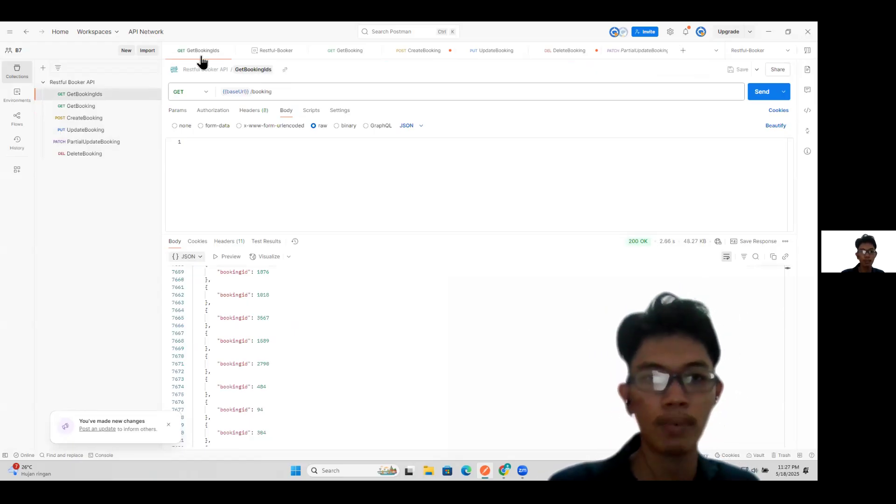
pyautogui.click(257, 52)
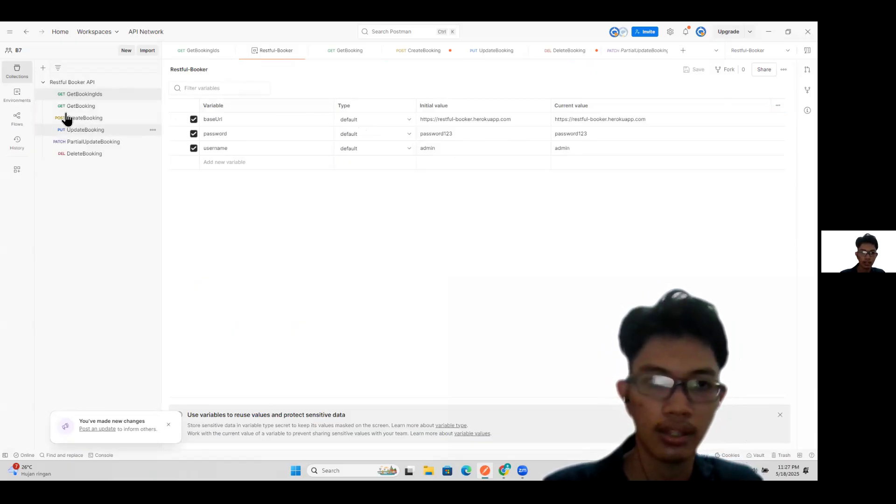
# Open the Restful Booker API collection's overview and read through its description and JSON schema documentation.
pyautogui.click(13, 76)
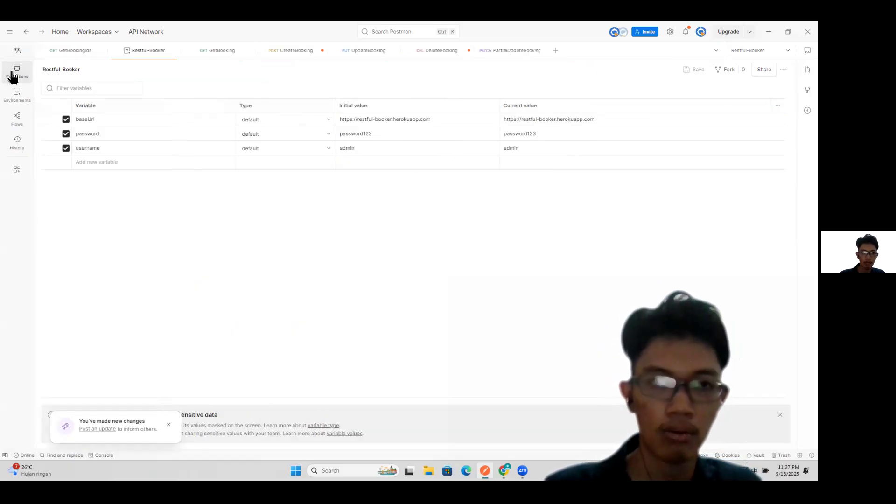
pyautogui.click(13, 75)
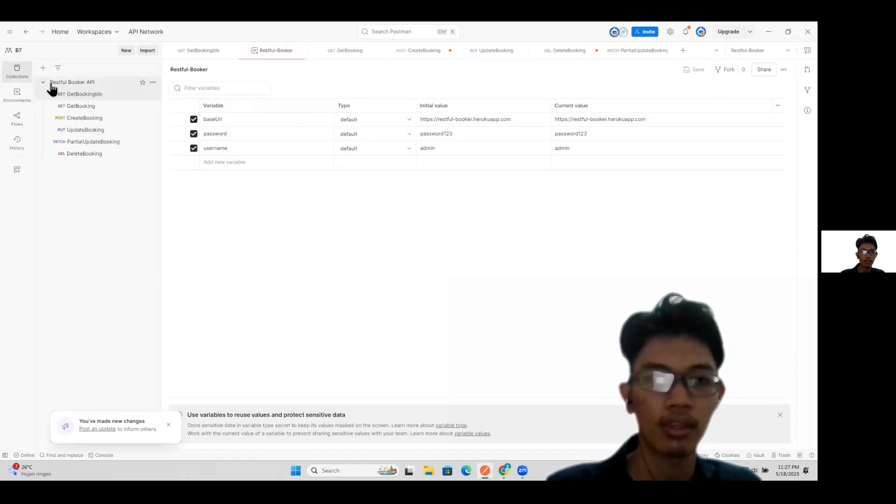
pyautogui.click(52, 85)
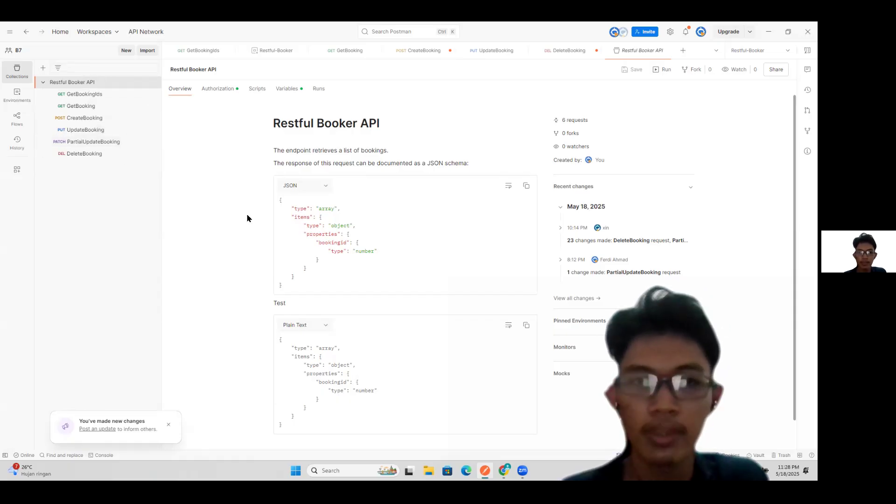
pyautogui.scroll(-1, 241, 212)
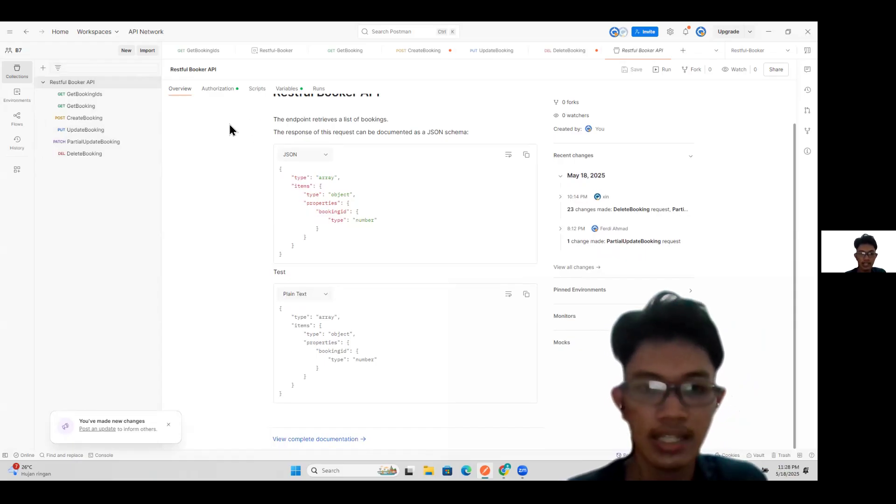
pyautogui.scroll(1, 234, 181)
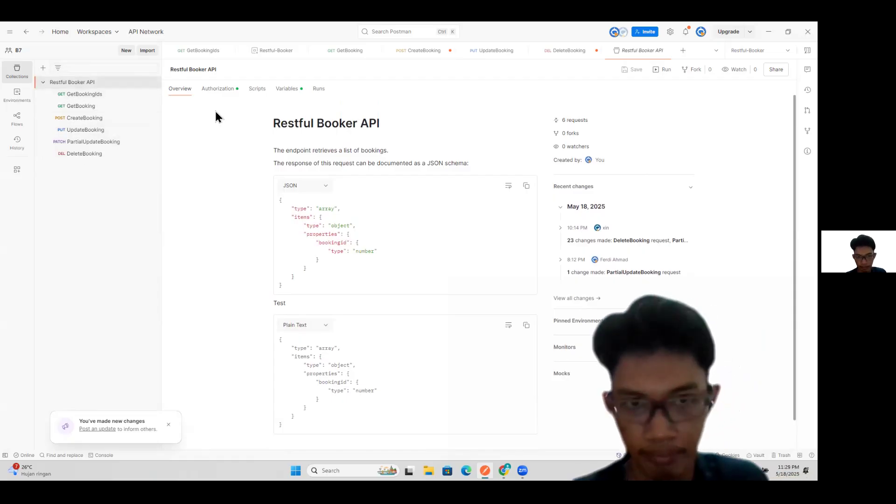
# Open the Restful Booker API collection's authorization settings and choose Restful-Booker as the active environment.
pyautogui.click(227, 92)
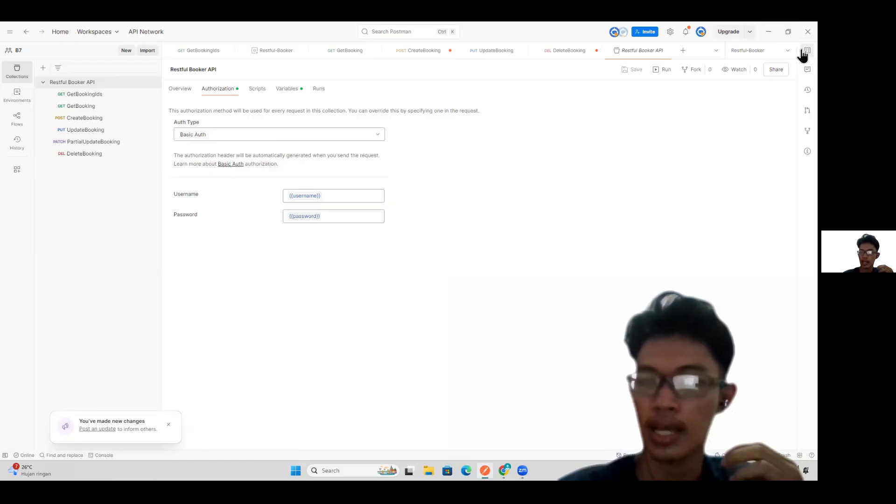
pyautogui.click(771, 55)
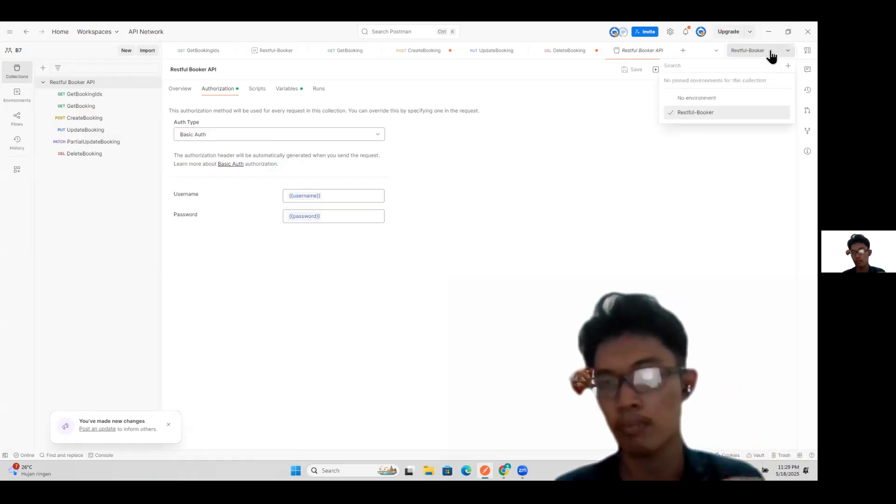
pyautogui.click(720, 112)
pyautogui.click(729, 53)
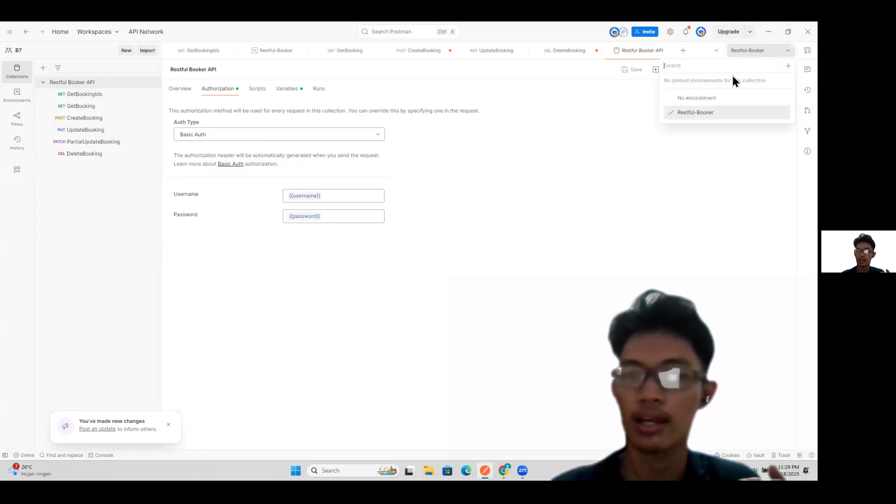
pyautogui.click(727, 111)
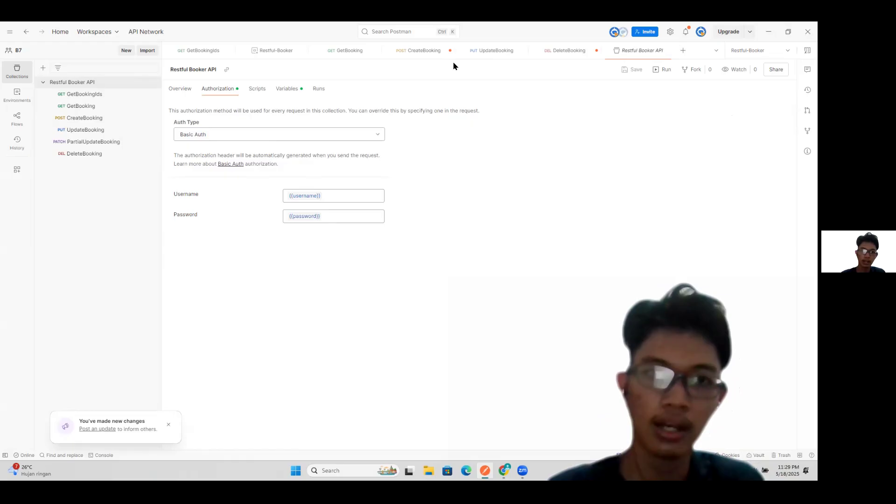
# Review the Restful-Booker environment variables and check what the username and password variables resolve to in the collection's Basic Auth settings.
pyautogui.click(270, 55)
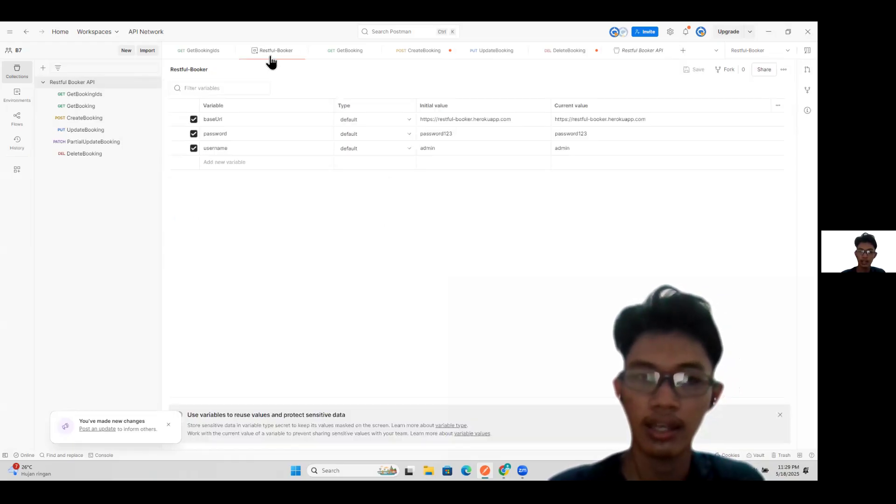
pyautogui.moveTo(167, 92); pyautogui.dragTo(613, 222)
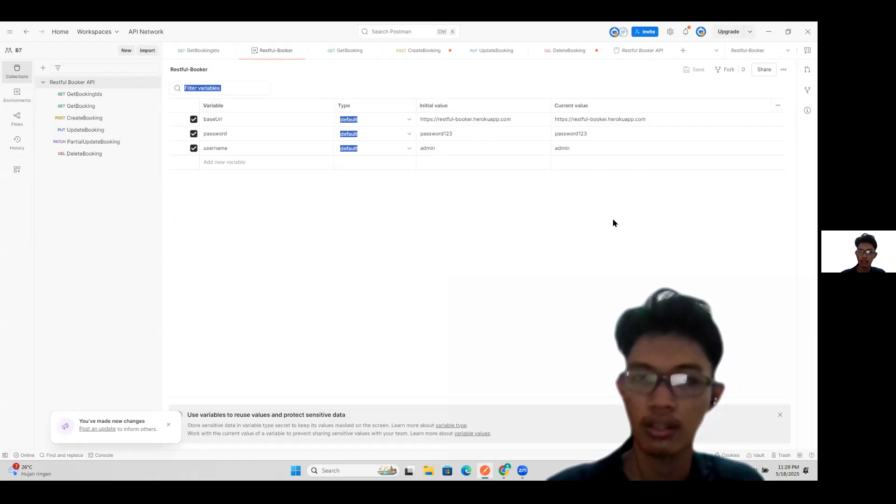
pyautogui.click(99, 84)
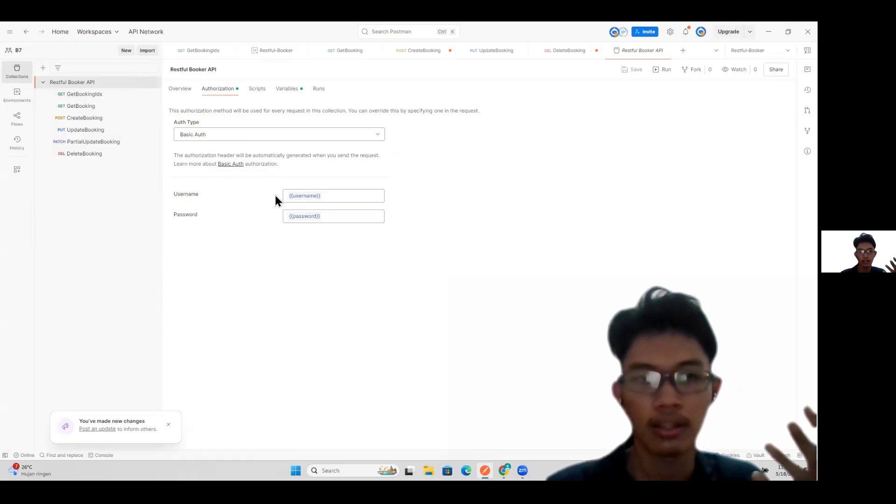
pyautogui.moveTo(306, 198)
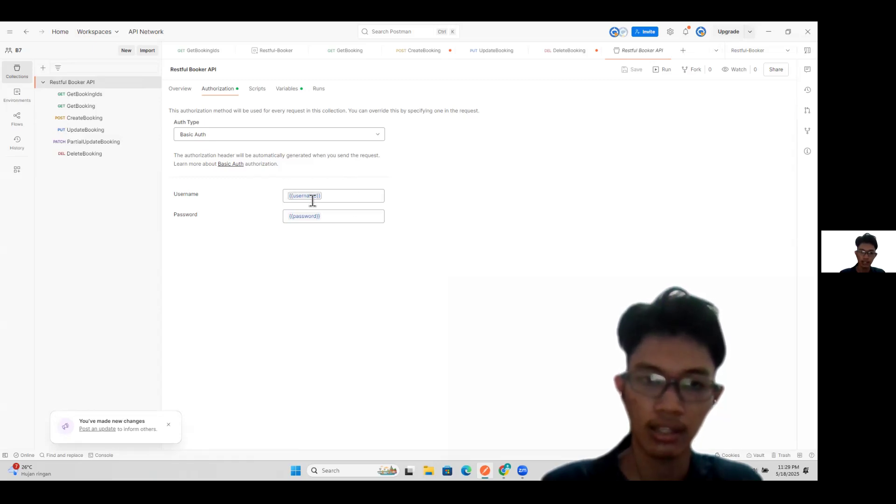
pyautogui.moveTo(297, 215)
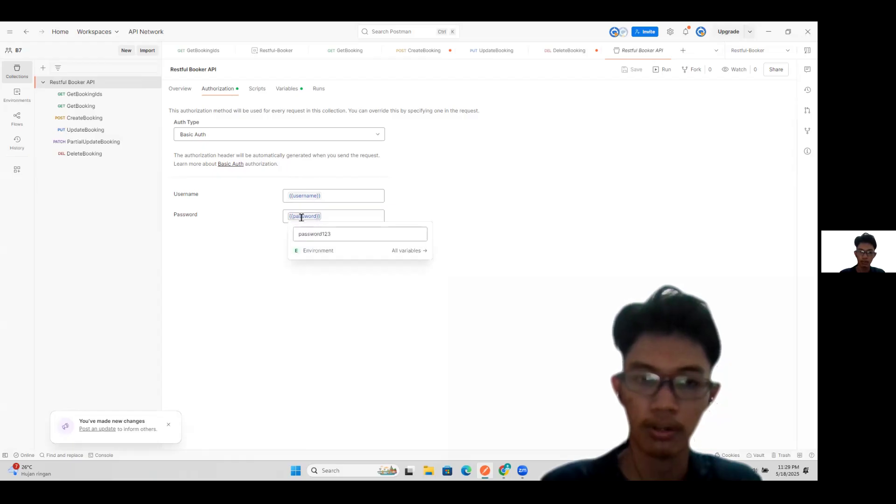
pyautogui.click(289, 93)
pyautogui.click(214, 91)
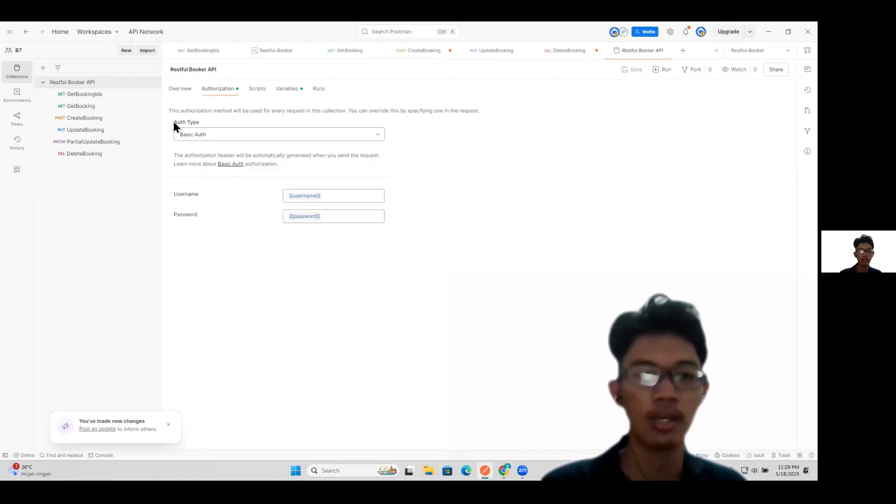
# Open the GetBookingIds request and examine its /booking path and request method.
pyautogui.click(86, 94)
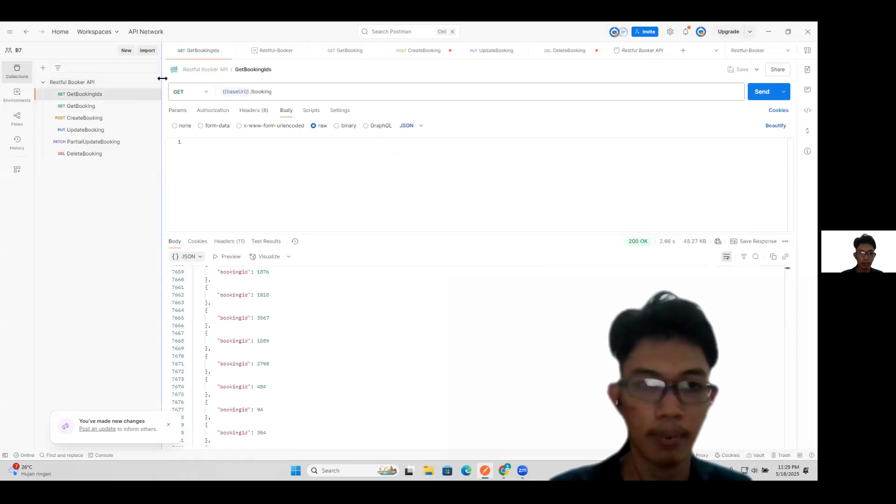
pyautogui.moveTo(279, 93); pyautogui.dragTo(249, 92)
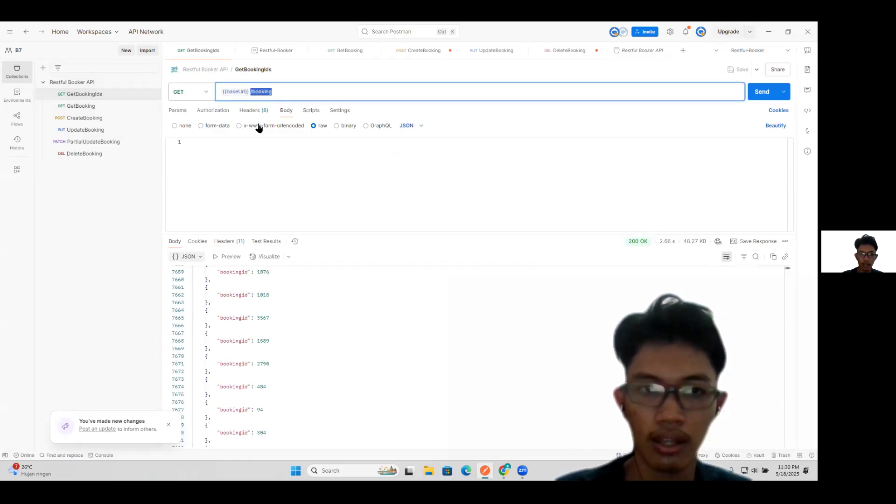
pyautogui.click(202, 95)
pyautogui.click(202, 95)
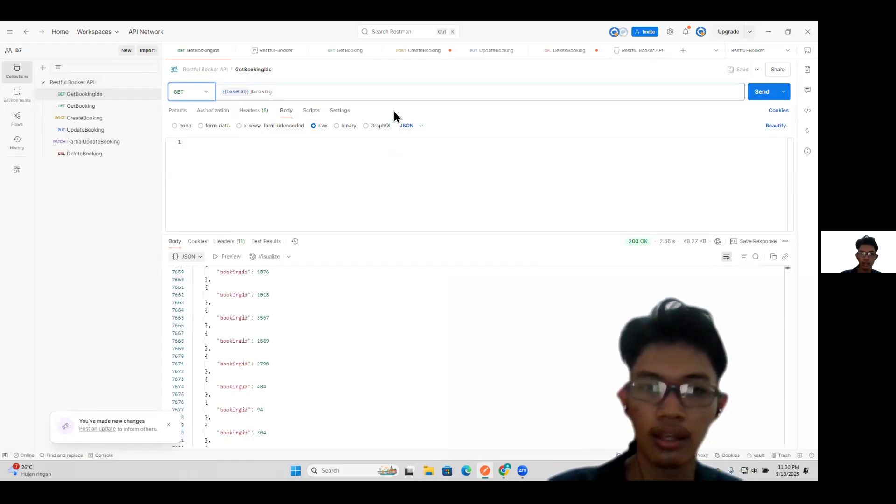
# Look through the GetBooking, CreateBooking, UpdateBooking, PartialUpdateBooking and DeleteBooking requests, examining their methods and URL paths.
pyautogui.click(94, 107)
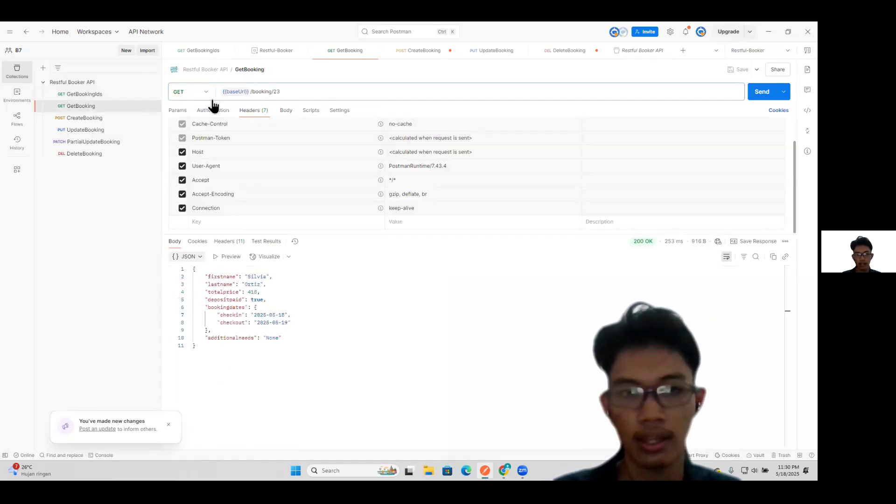
pyautogui.click(290, 94)
pyautogui.click(119, 116)
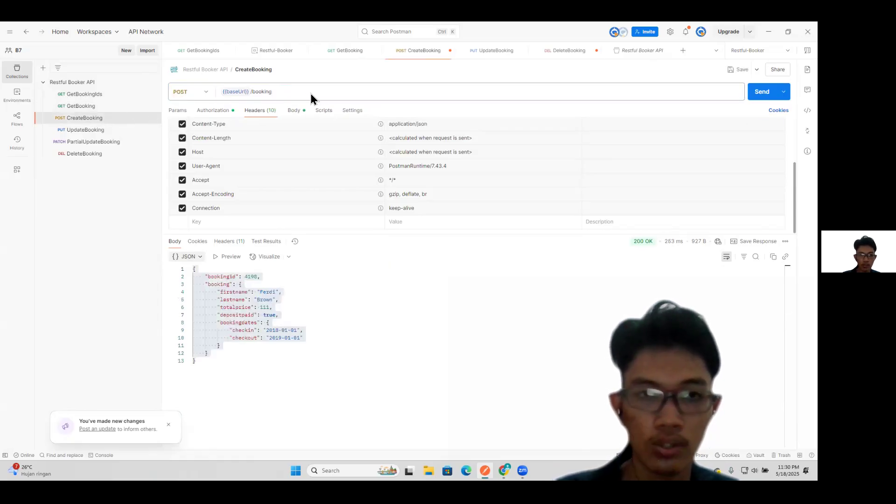
pyautogui.moveTo(271, 92); pyautogui.dragTo(258, 92)
pyautogui.click(96, 132)
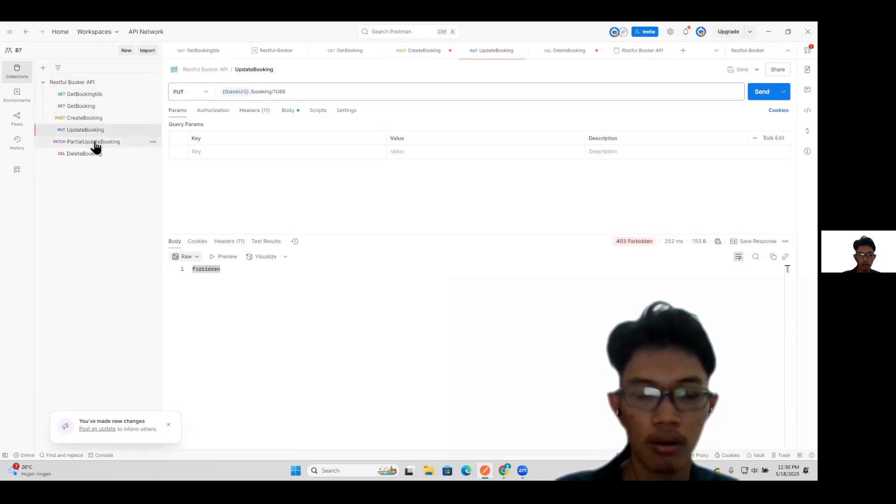
pyautogui.click(96, 143)
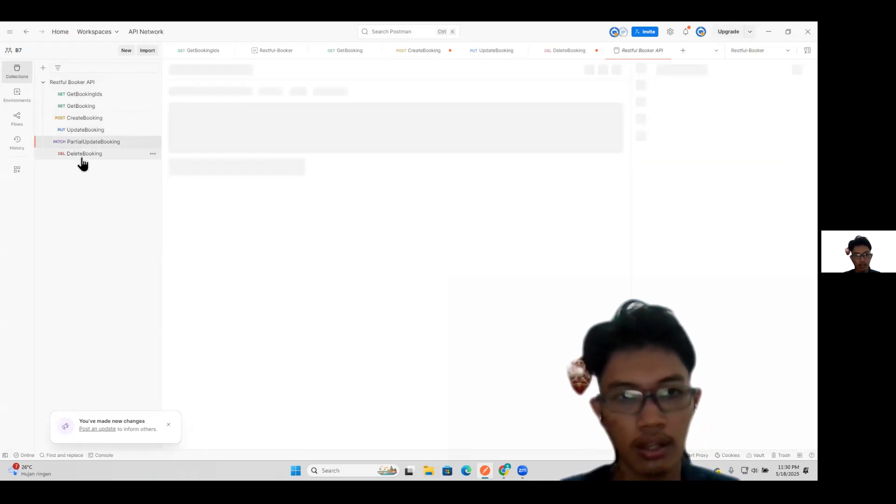
pyautogui.click(83, 157)
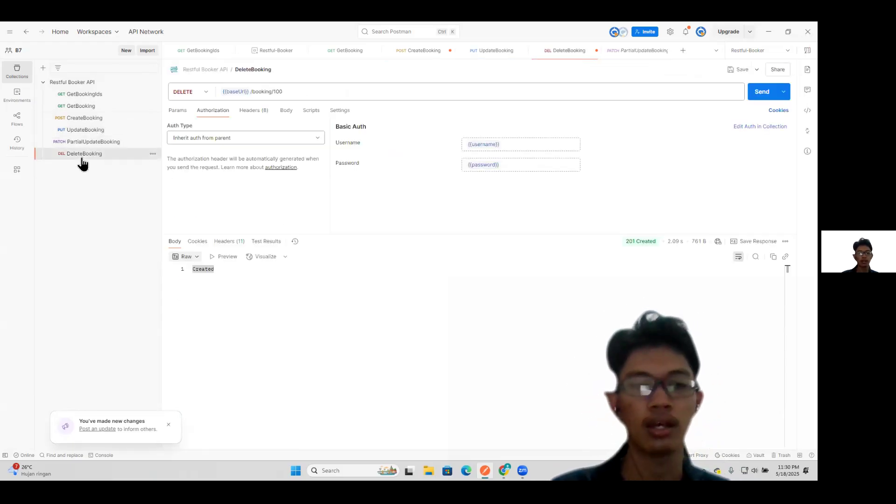
# Set the UpdateBooking request's authorization type to No Auth, send the request and check the response status.
pyautogui.click(94, 133)
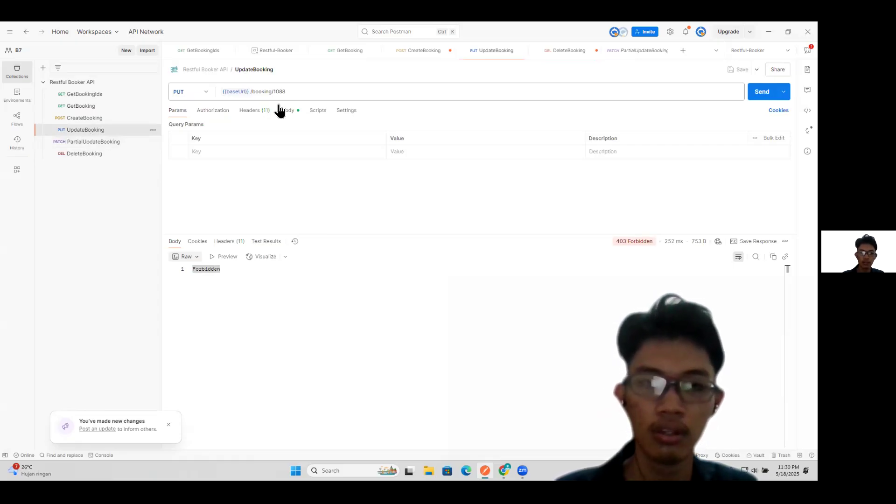
pyautogui.click(226, 112)
pyautogui.click(214, 137)
pyautogui.click(214, 169)
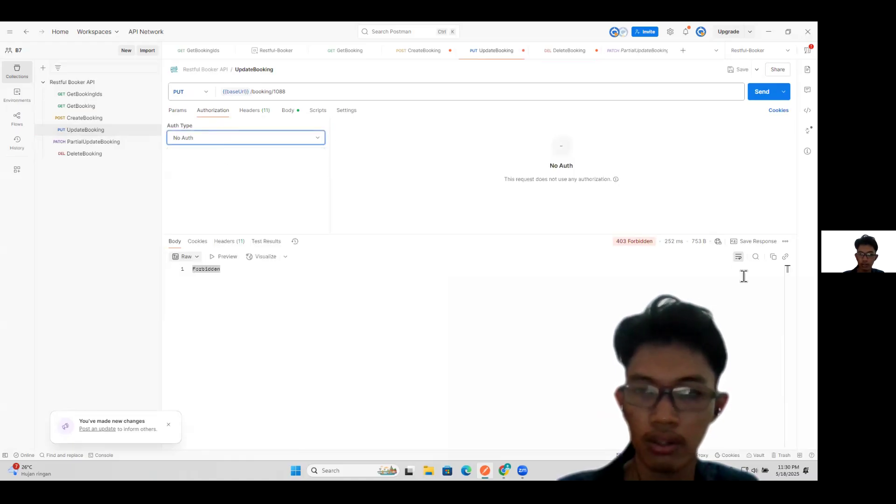
pyautogui.click(753, 93)
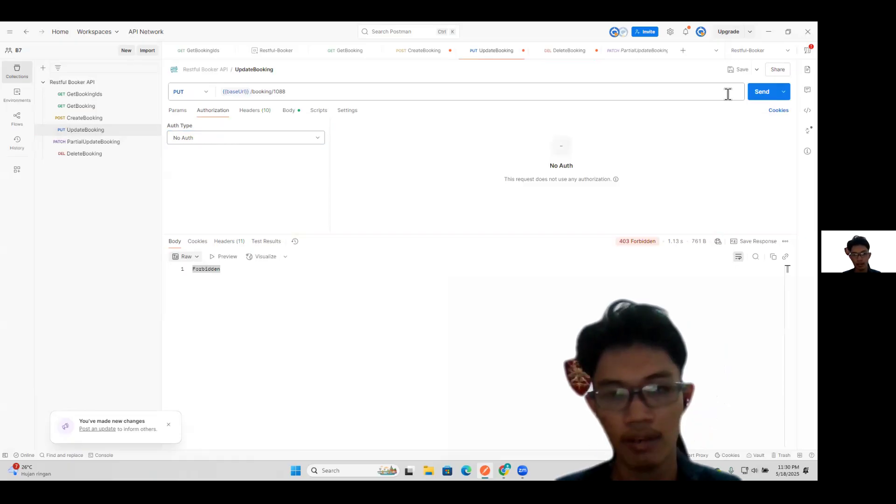
pyautogui.moveTo(641, 238)
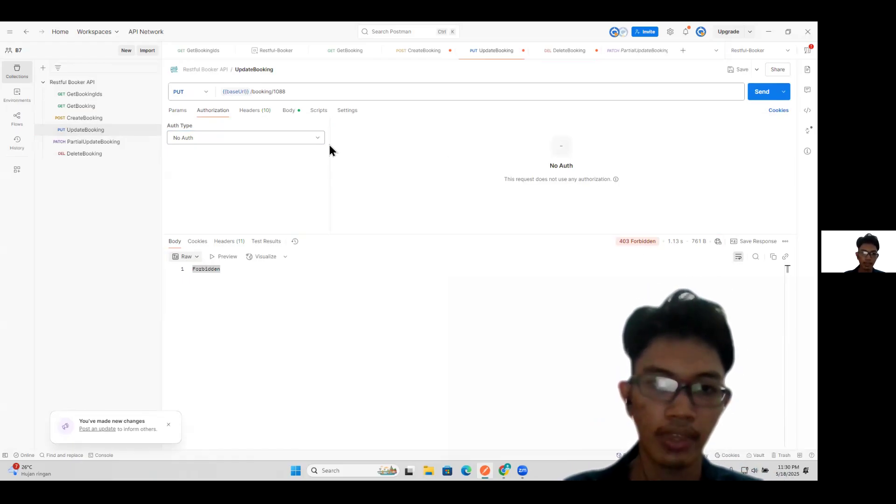
# Set the UpdateBooking request's authorization type to Inherit auth from parent and check the inherited username and password variables.
pyautogui.click(313, 139)
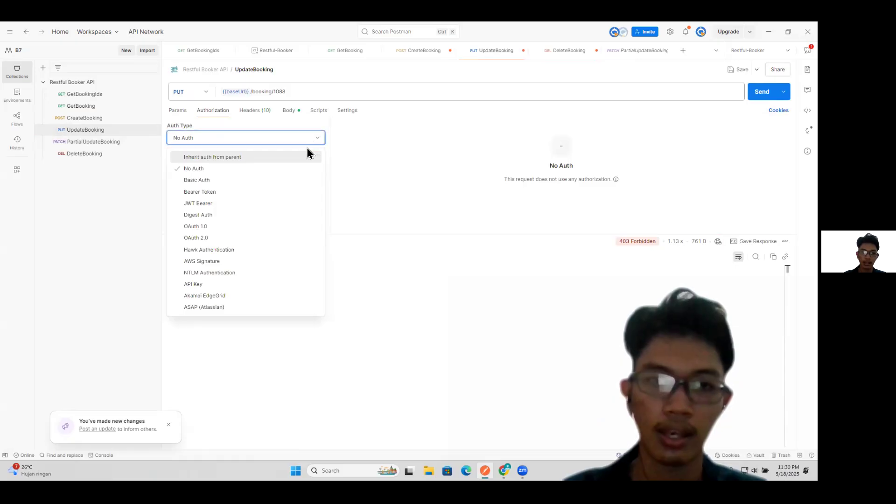
pyautogui.click(221, 158)
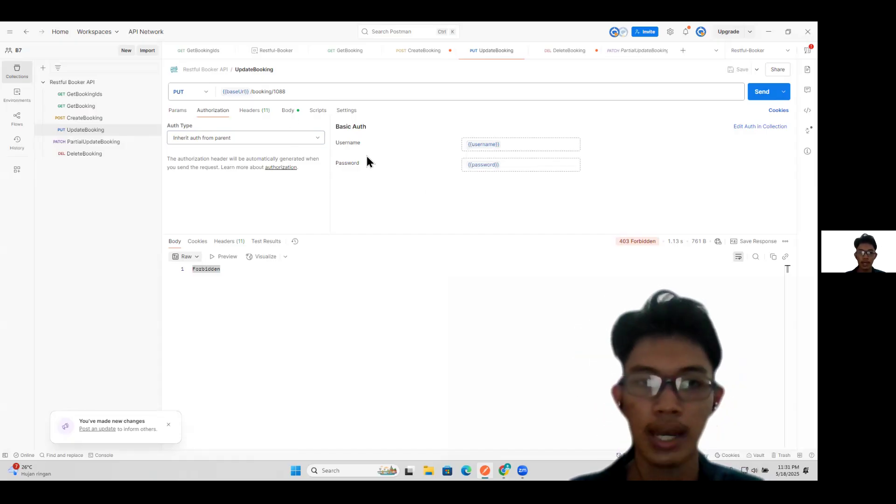
pyautogui.moveTo(477, 145)
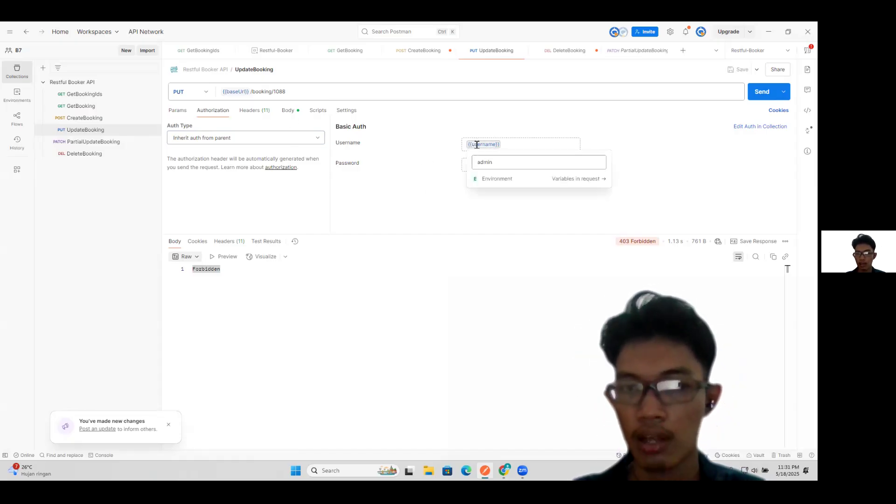
pyautogui.moveTo(477, 169)
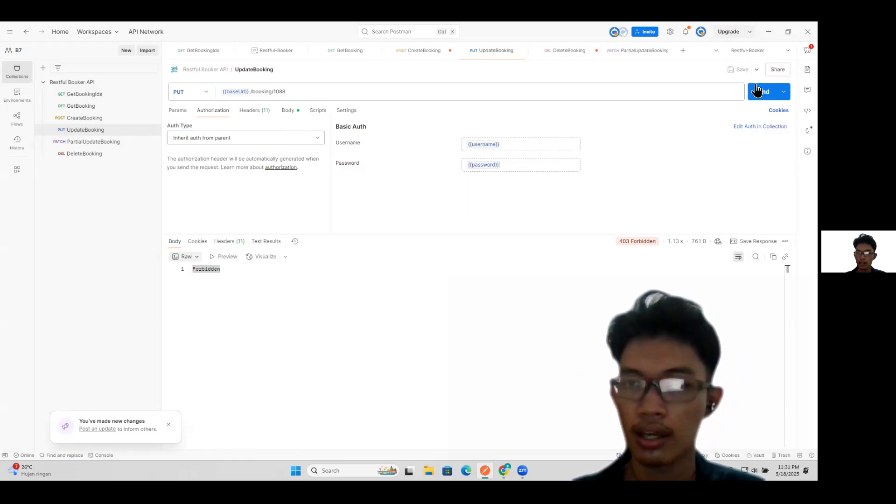
# Check the environment selected for the UpdateBooking request and read the note about its automatically generated authorization header.
pyautogui.click(779, 51)
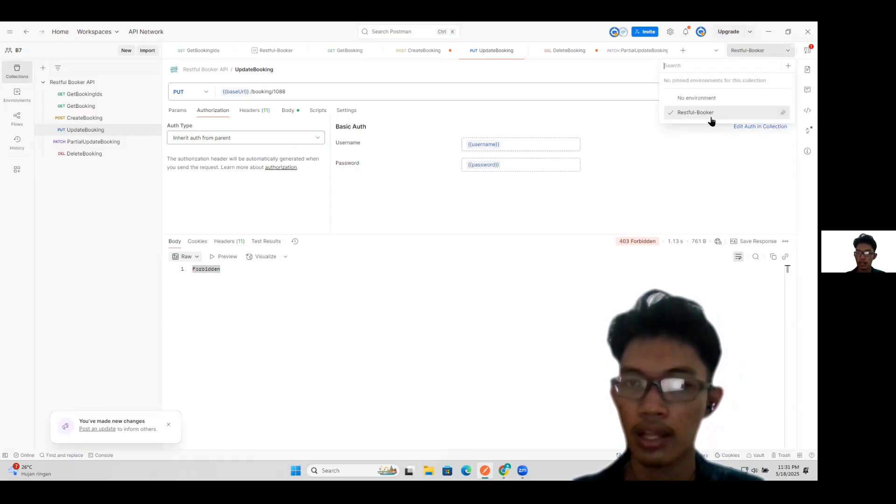
pyautogui.click(169, 36)
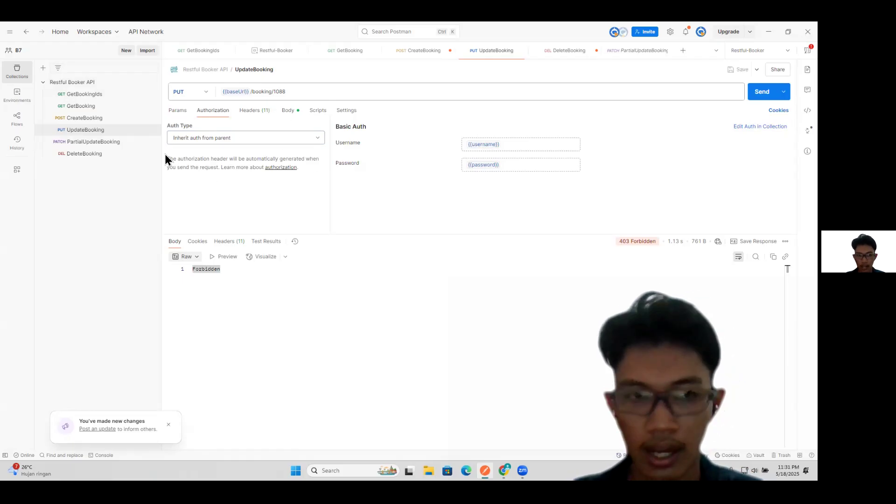
pyautogui.moveTo(166, 163); pyautogui.dragTo(240, 160)
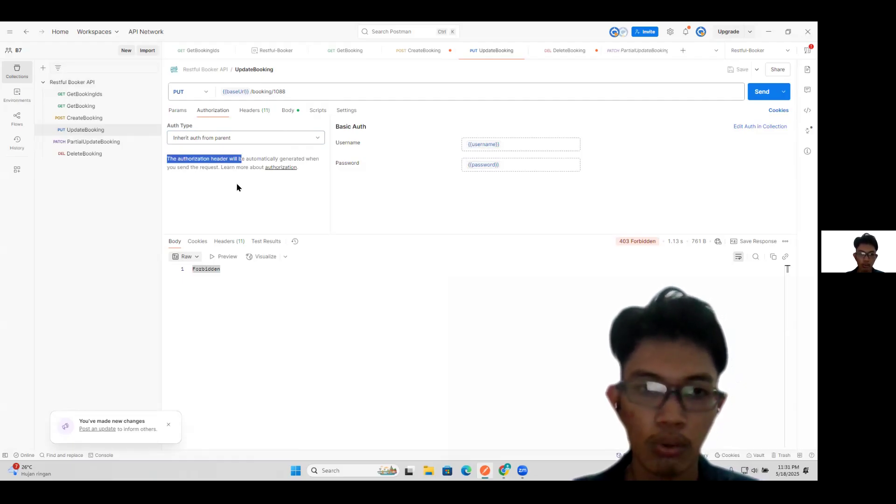
pyautogui.click(181, 163)
pyautogui.moveTo(168, 155); pyautogui.dragTo(229, 158)
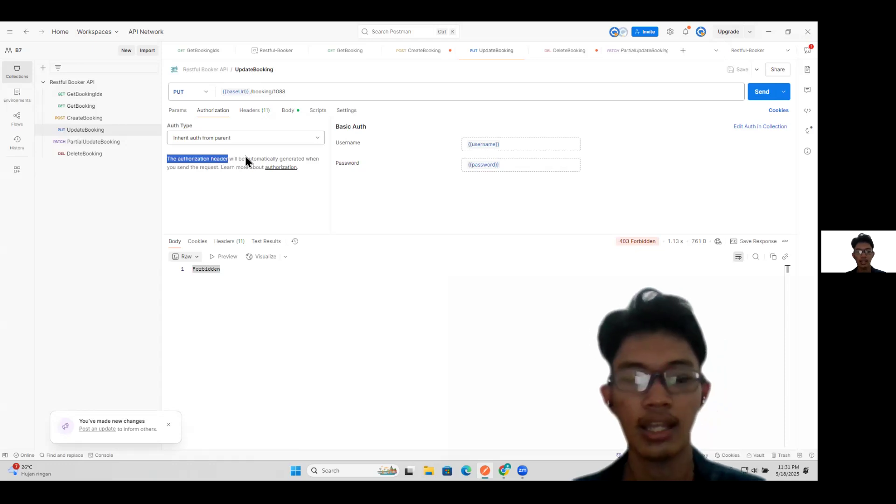
# Examine the UpdateBooking request's headers, including the Authorization header and the Cookie header's token variable.
pyautogui.click(290, 111)
pyautogui.click(254, 111)
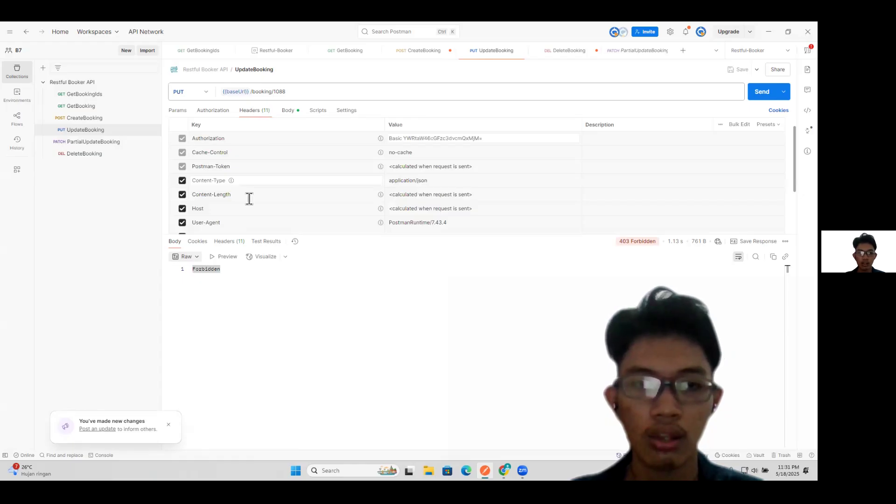
pyautogui.scroll(-3, 250, 199)
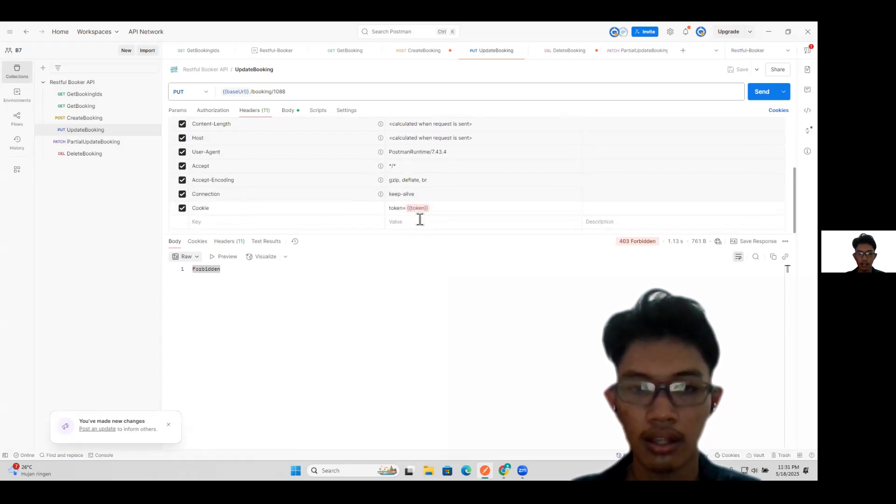
pyautogui.click(274, 221)
pyautogui.click(425, 260)
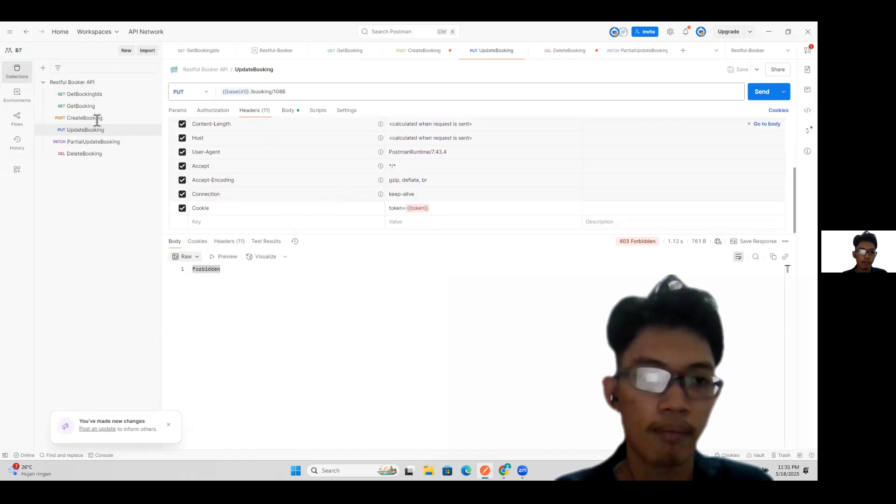
# Switch to the Restful-booker API documentation in Chrome and examine the CreateToken section's example request and token response.
pyautogui.click(504, 469)
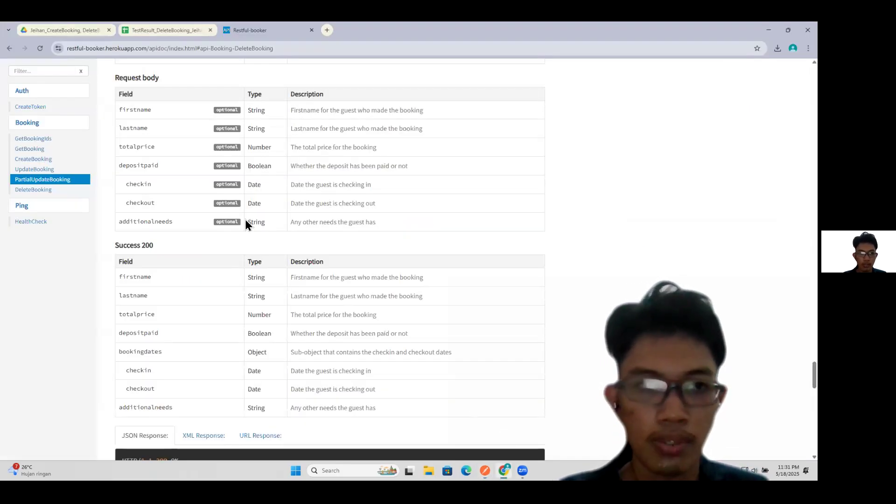
pyautogui.click(47, 108)
pyautogui.scroll(7, 352, 188)
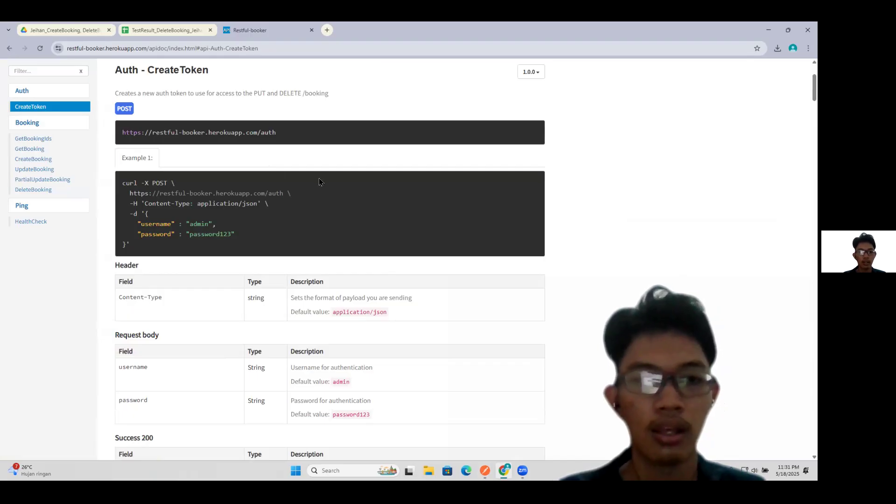
pyautogui.scroll(-1, 304, 217)
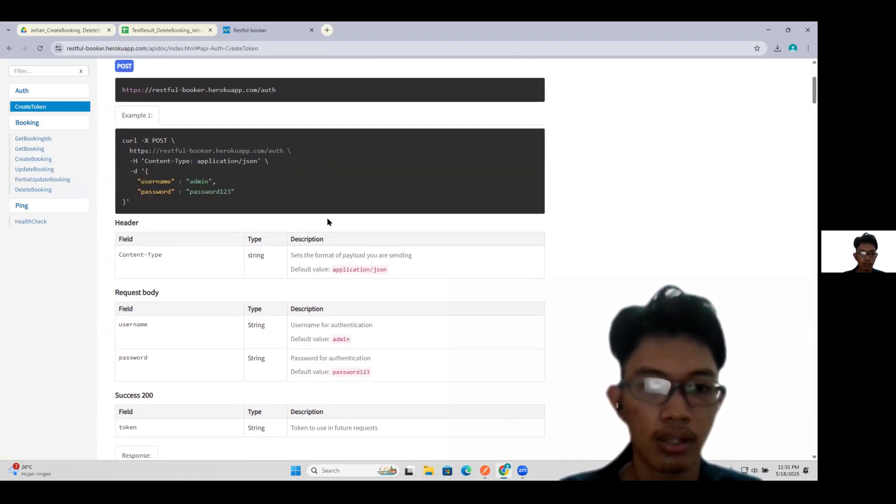
pyautogui.scroll(-2, 327, 222)
pyautogui.scroll(-1, 296, 262)
pyautogui.scroll(2, 296, 252)
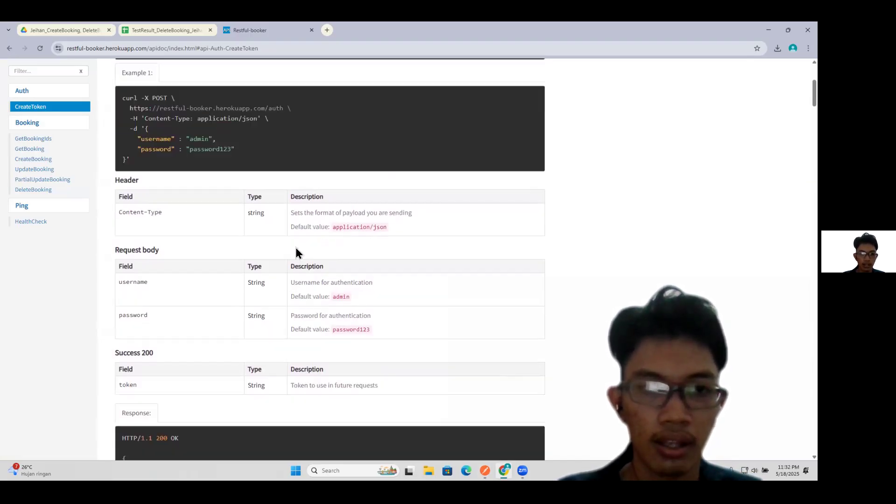
pyautogui.moveTo(184, 164); pyautogui.dragTo(118, 104)
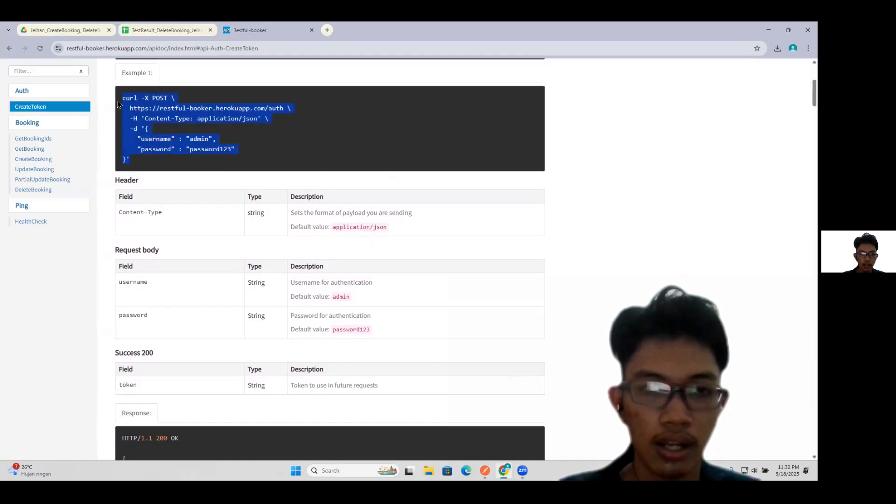
pyautogui.click(242, 147)
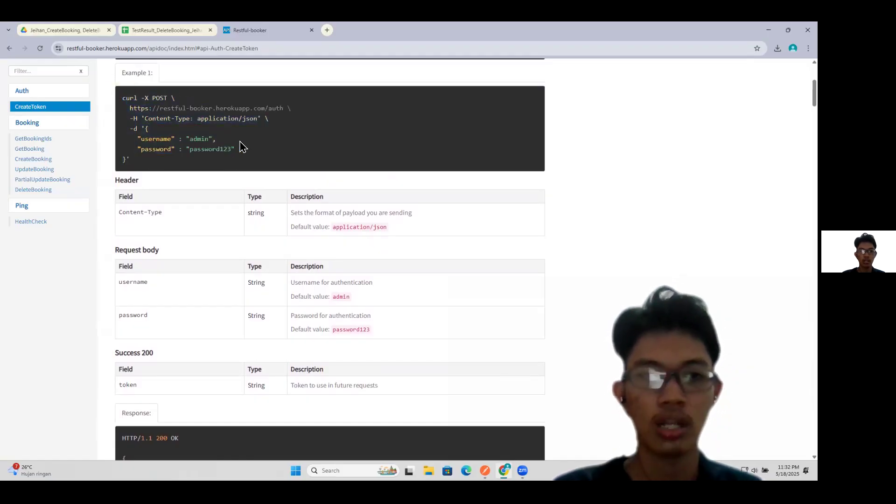
pyautogui.scroll(-3, 236, 206)
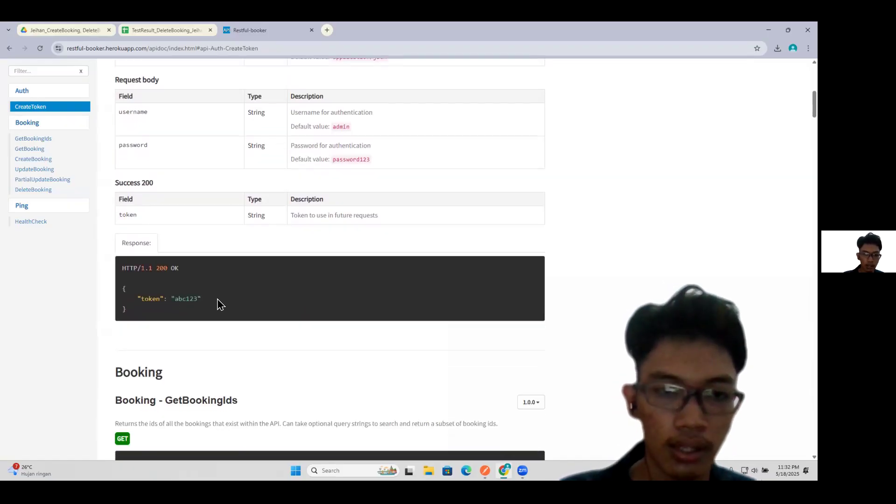
pyautogui.moveTo(188, 320); pyautogui.dragTo(123, 288)
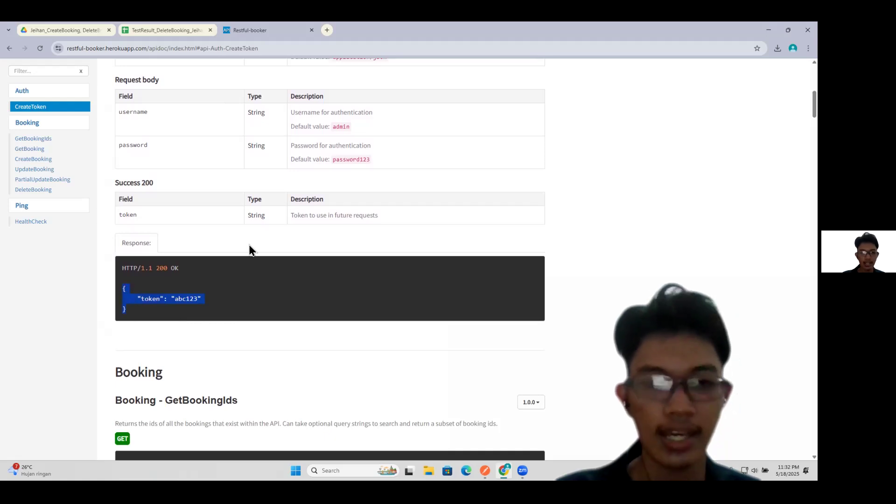
# Return to Postman and recheck the UpdateBooking request's header list and inherited authorization settings.
pyautogui.hotkey('alt', 'Tab')
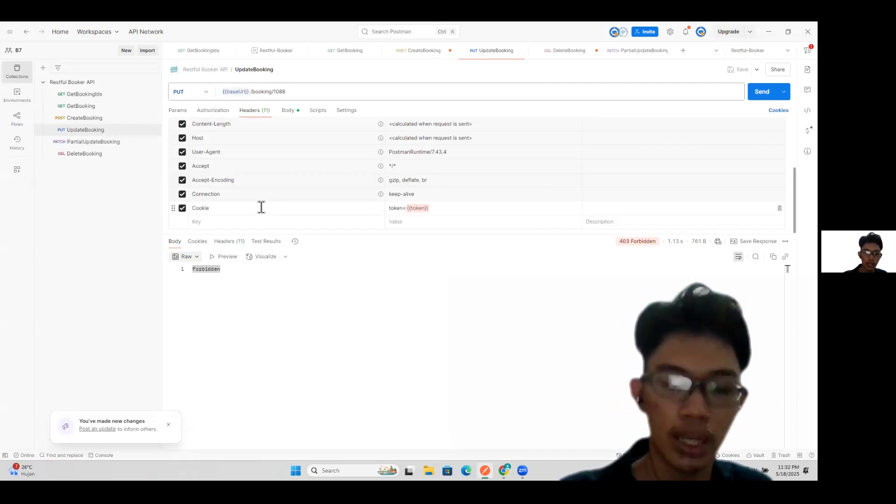
pyautogui.scroll(3, 314, 206)
pyautogui.scroll(-3, 327, 205)
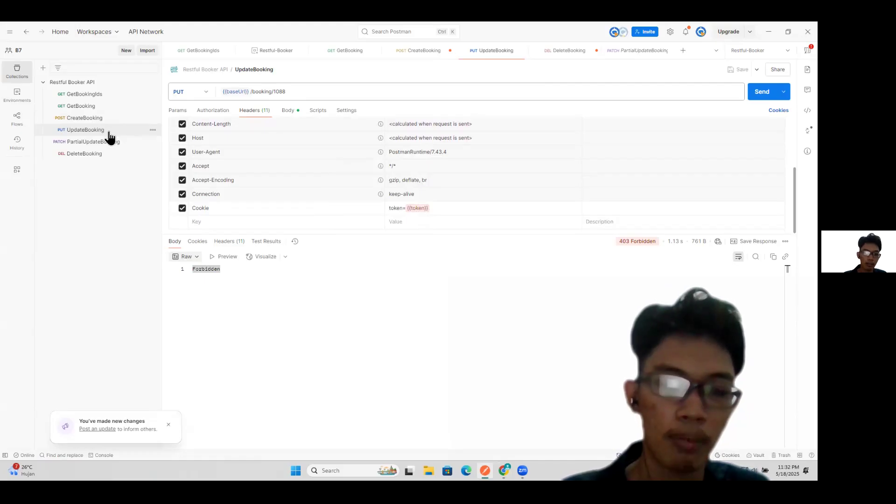
pyautogui.click(224, 110)
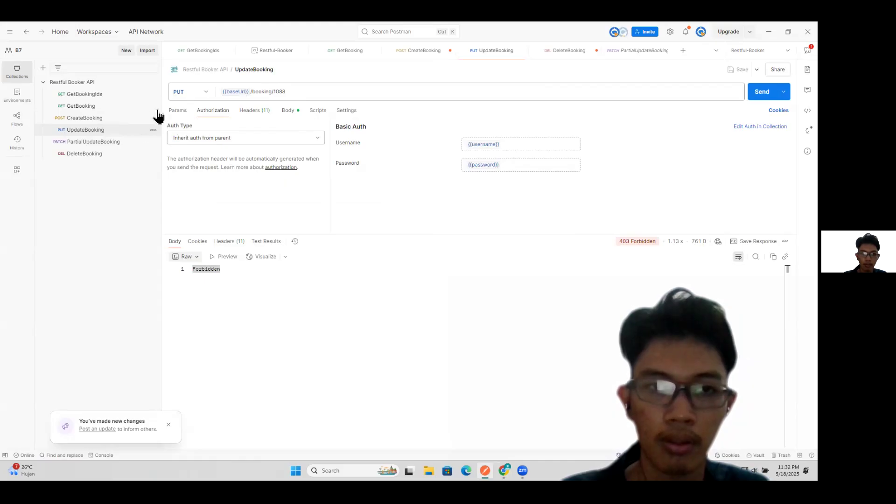
# Open the Restful Booker API collection's authorization settings and read the note about the automatically generated header.
pyautogui.click(102, 84)
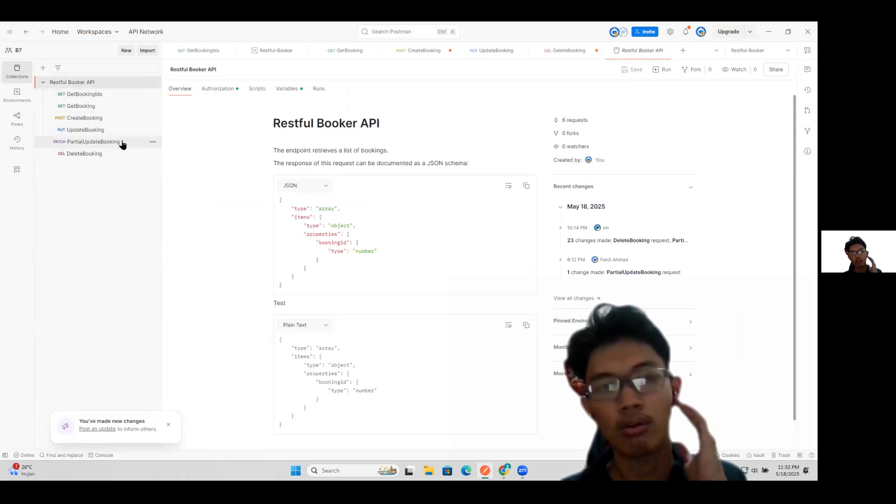
pyautogui.click(216, 89)
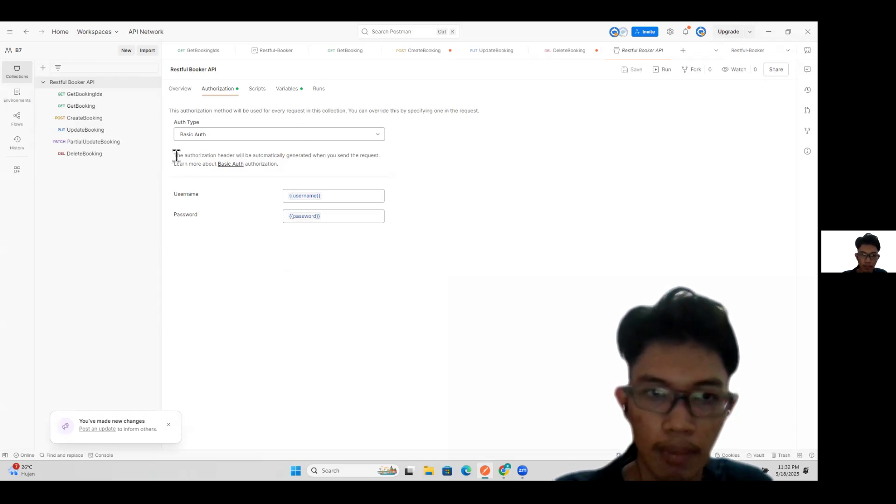
pyautogui.moveTo(177, 155); pyautogui.dragTo(379, 156)
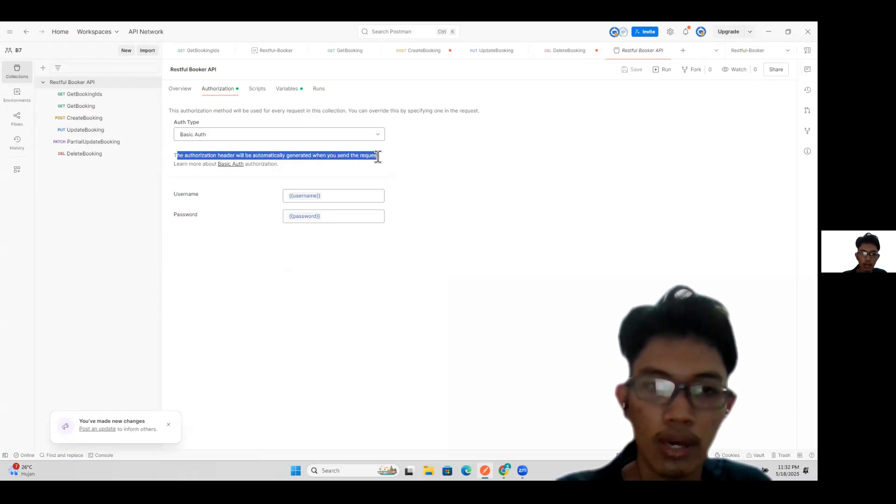
# Go back to the UpdateBooking request and check the automatically generated Authorization entry in its headers.
pyautogui.click(92, 130)
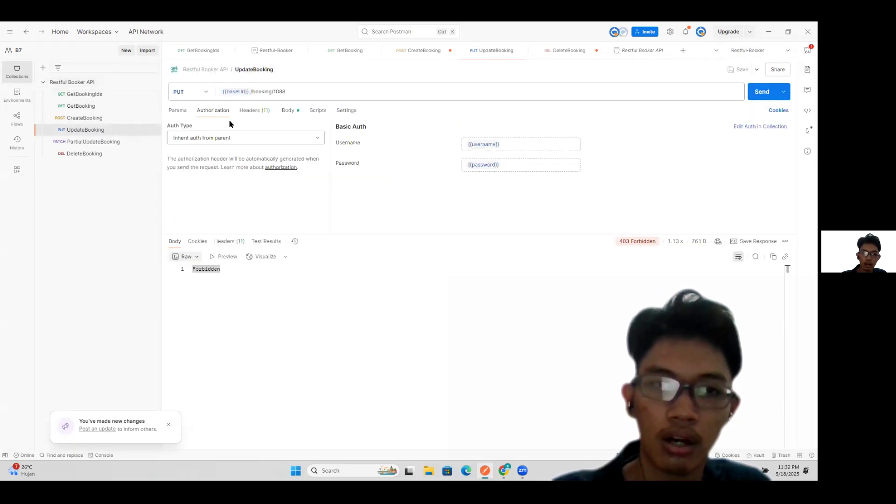
pyautogui.click(249, 111)
pyautogui.scroll(3, 239, 145)
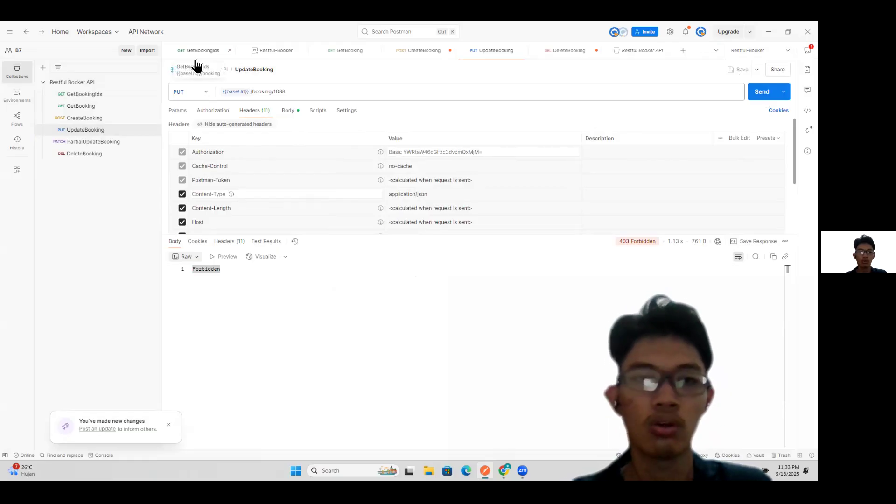
# Open the DeleteBooking request, then review the valid and invalid booking ID cases on the spreadsheet's Matriks Pengujian sheet in Chrome.
pyautogui.click(116, 155)
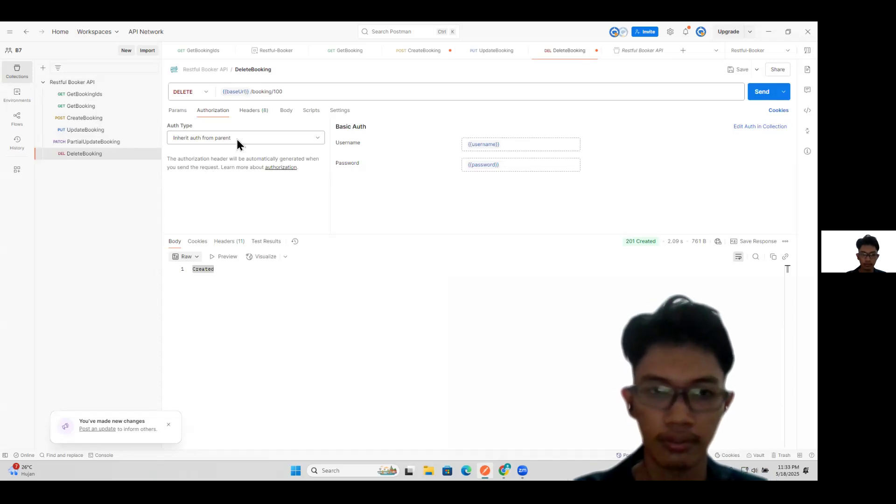
pyautogui.hotkey('alt', 'Tab')
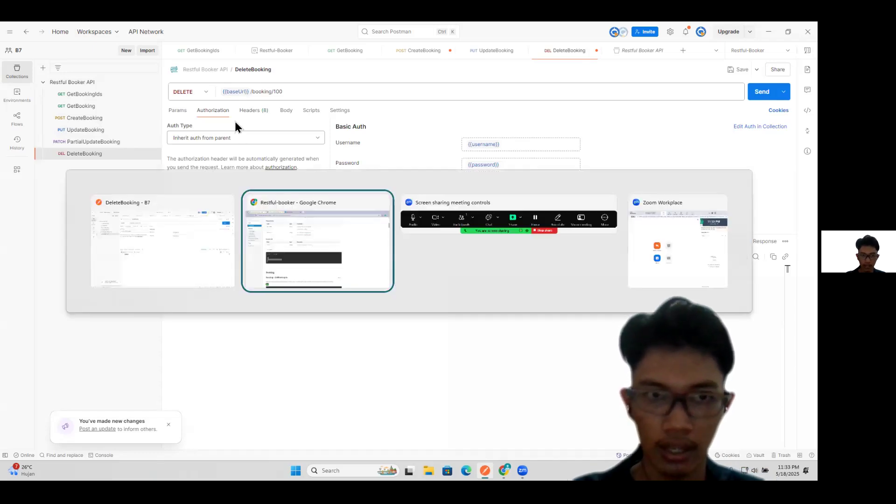
pyautogui.click(190, 32)
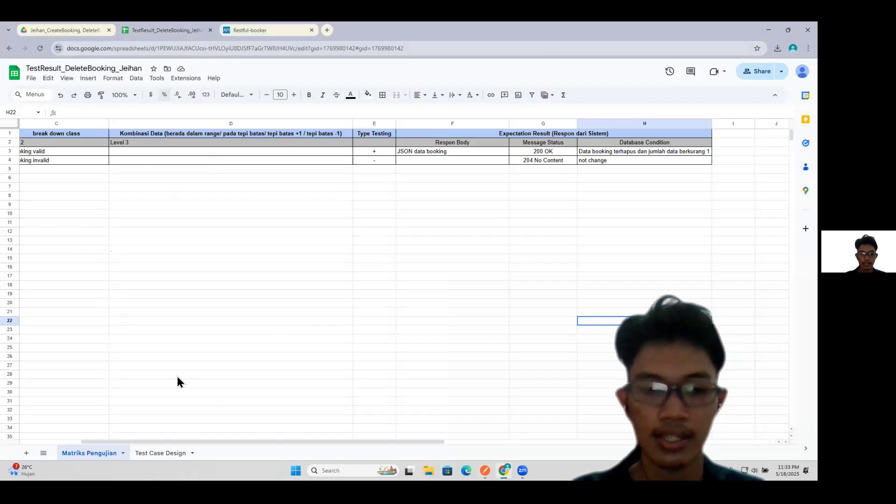
pyautogui.moveTo(200, 443); pyautogui.dragTo(130, 435)
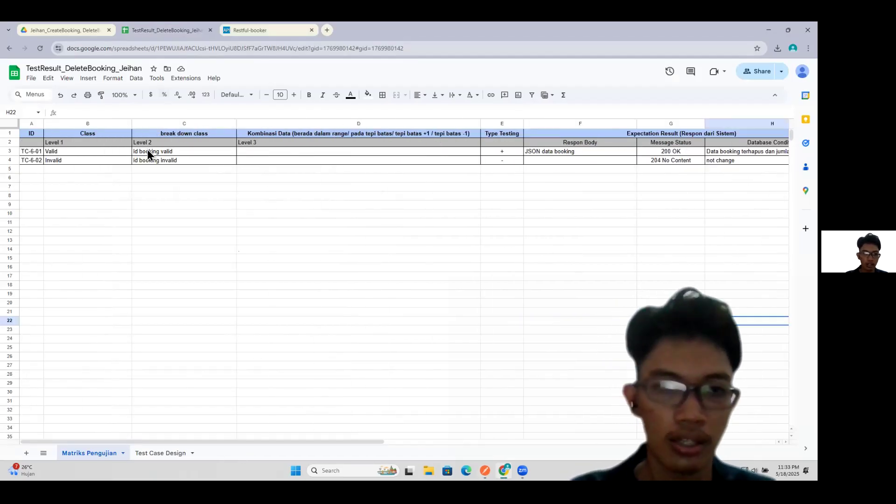
pyautogui.click(87, 153)
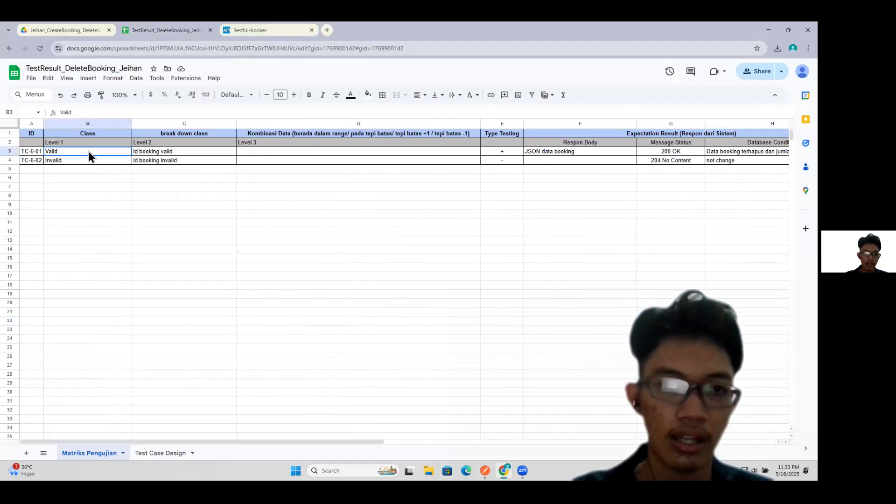
pyautogui.click(155, 154)
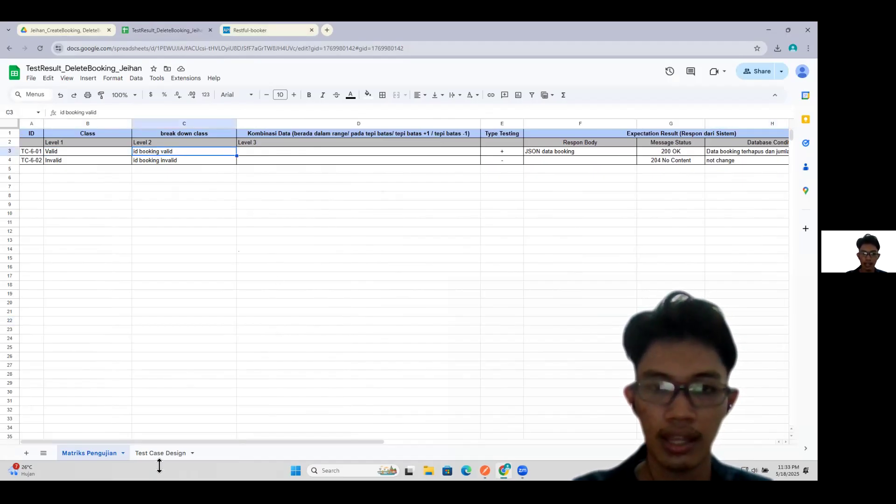
pyautogui.moveTo(245, 443); pyautogui.dragTo(110, 449)
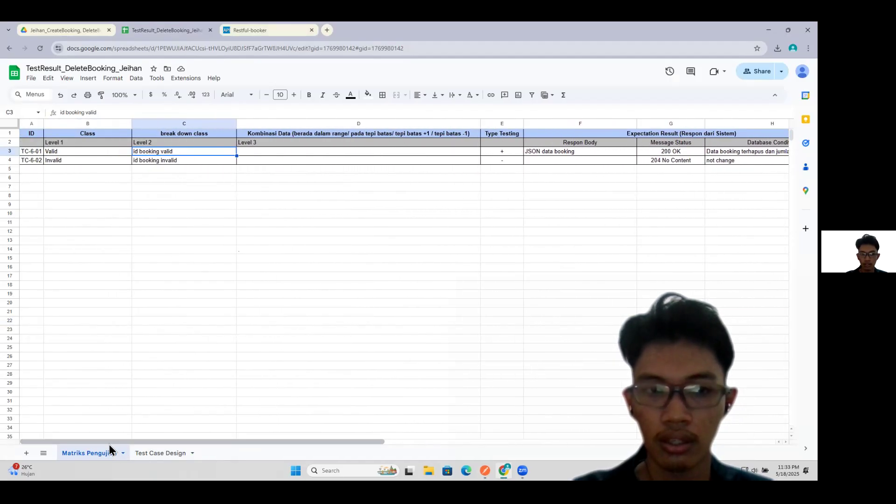
# Open the Test Case Design sheet and compare test case TC-6-01's preconditions with the DeleteBooking request in Postman.
pyautogui.click(151, 458)
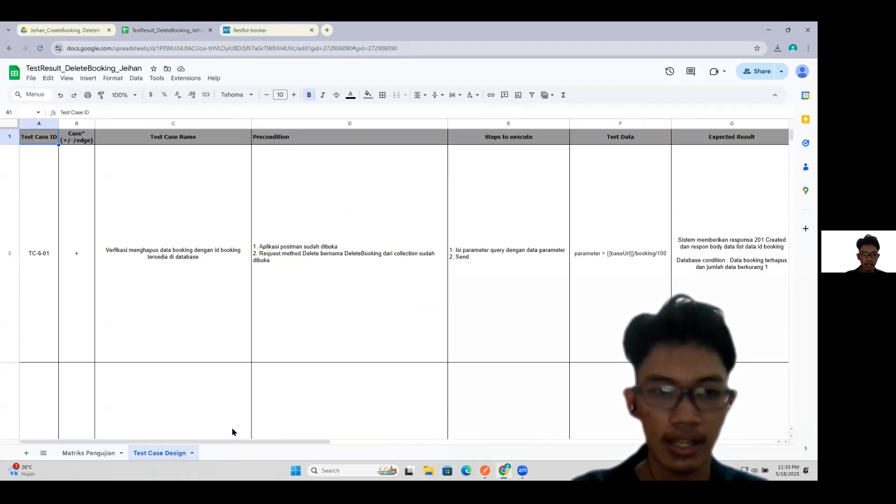
pyautogui.moveTo(250, 444); pyautogui.dragTo(284, 443)
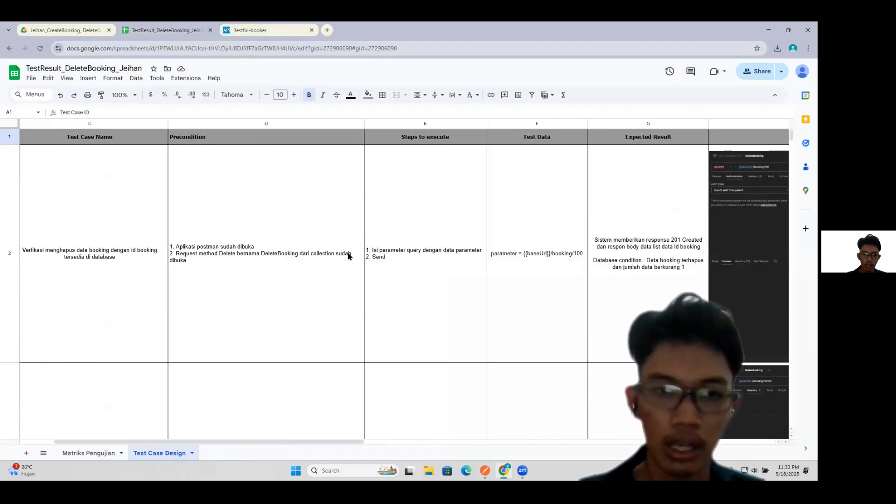
pyautogui.hotkey('alt', 'Tab')
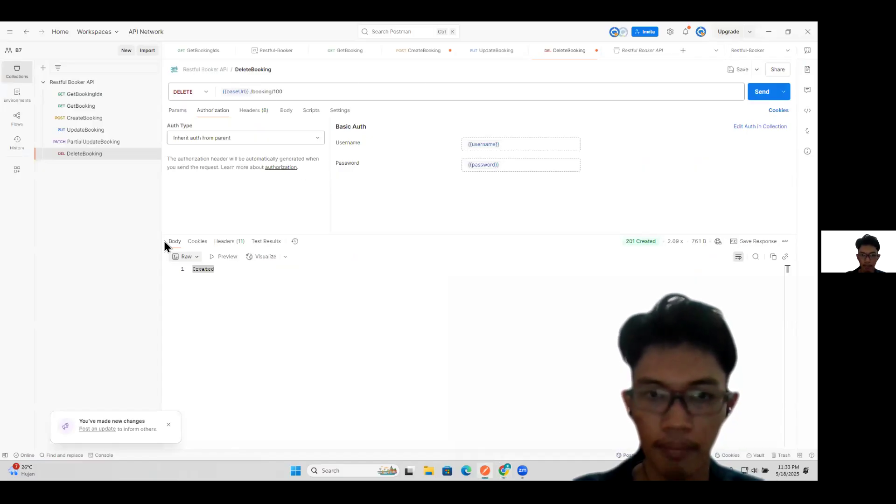
pyautogui.hotkey('alt', 'Tab')
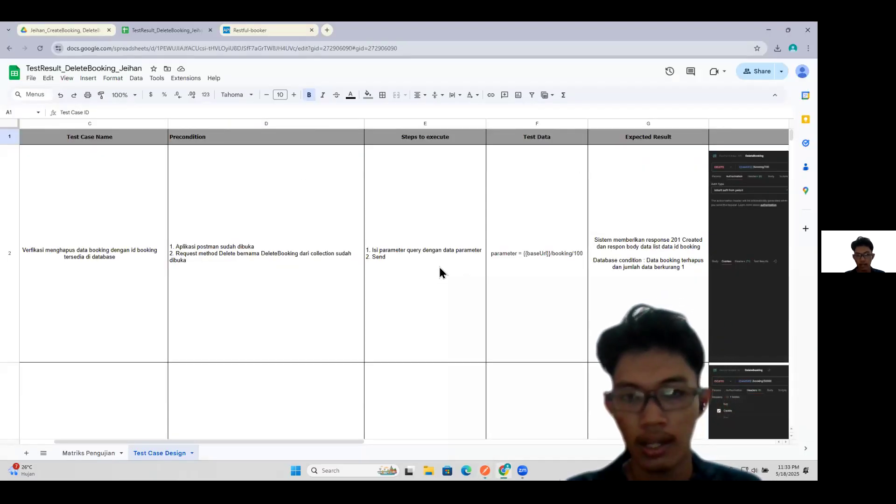
# Check TC-6-01's Test Data cell against the DeleteBooking request's URL in Postman, and return to the spreadsheet.
pyautogui.click(551, 256)
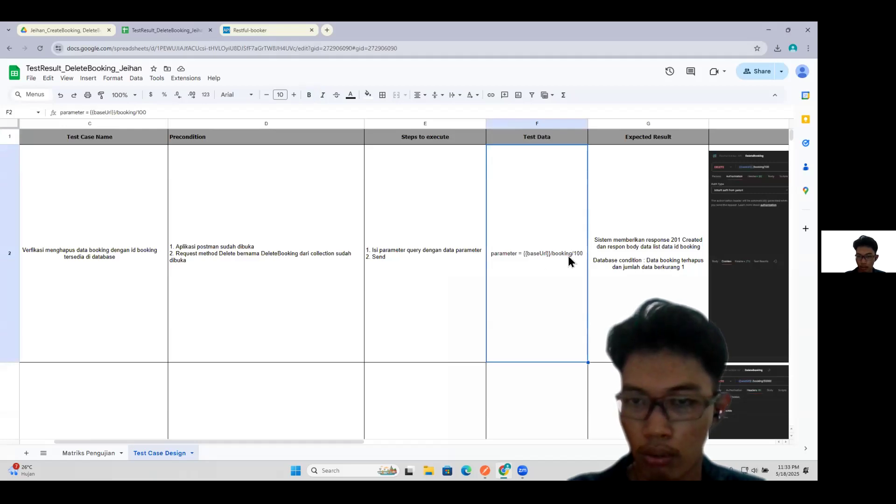
pyautogui.hotkey('alt', 'Tab')
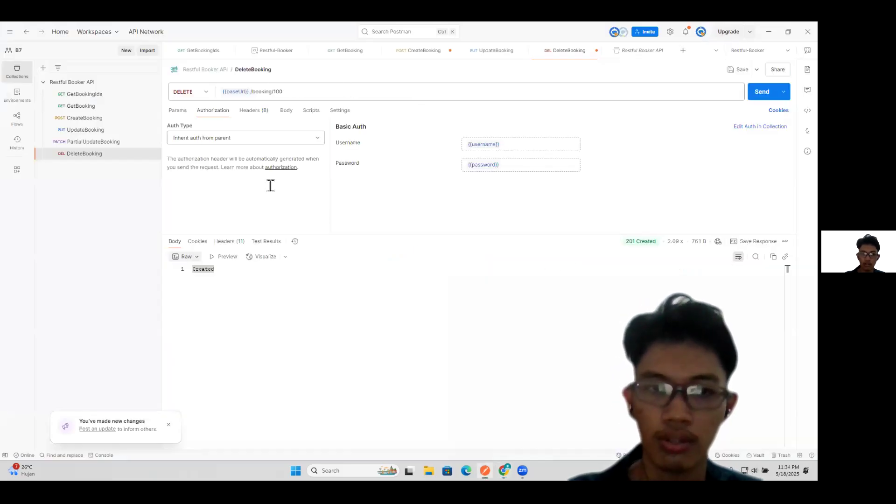
pyautogui.hotkey('alt', 'Tab')
# Read the full Expected Result text of test case TC-6-01 without changing the cell.
pyautogui.hscroll(2, 349, 266)
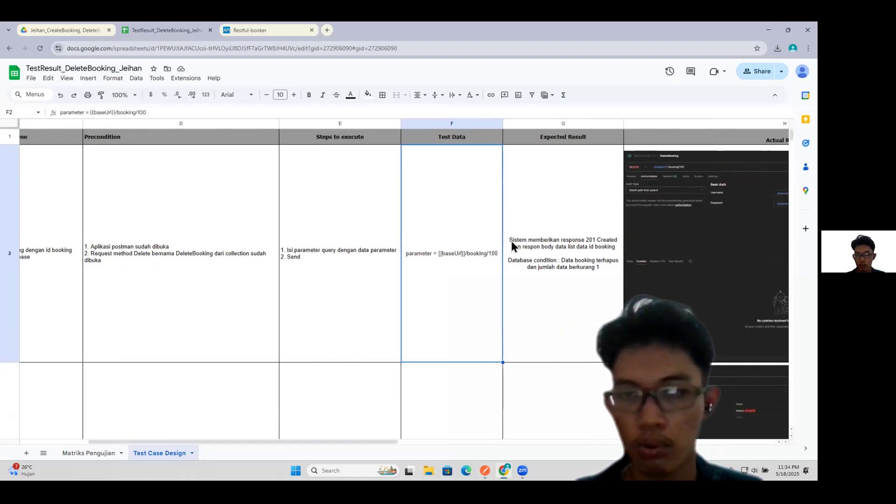
pyautogui.doubleClick(540, 246)
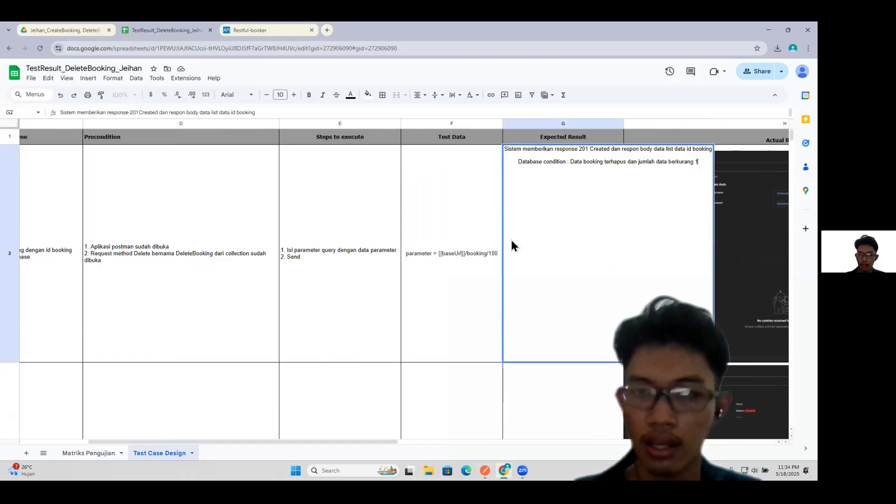
pyautogui.click(480, 181)
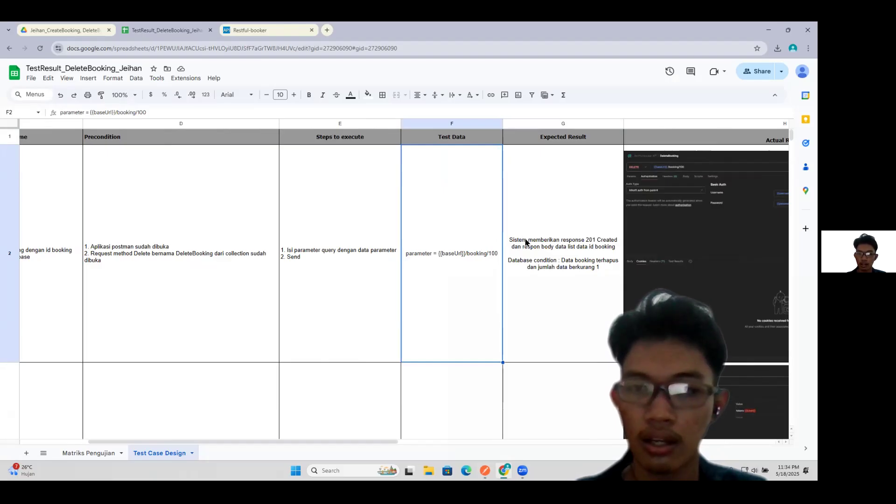
# Open the DeleteBooking section of the Restful-booker API documentation and check its documented HTTP response line.
pyautogui.click(266, 31)
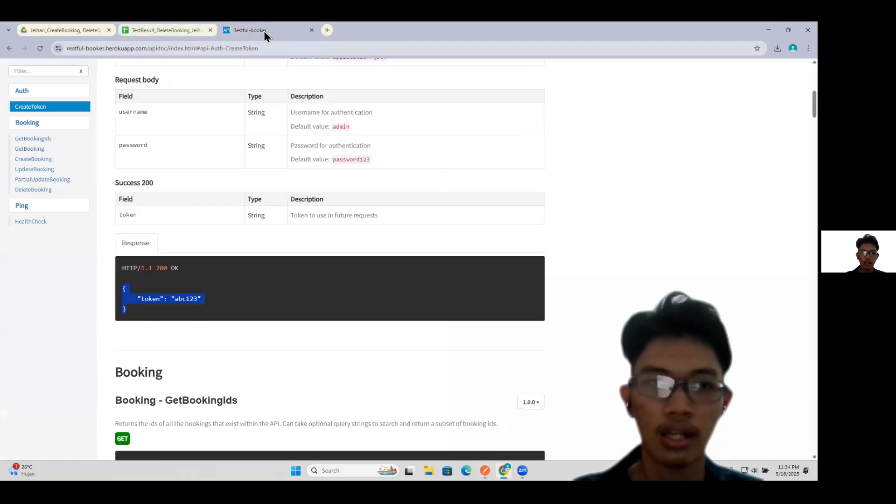
pyautogui.click(54, 160)
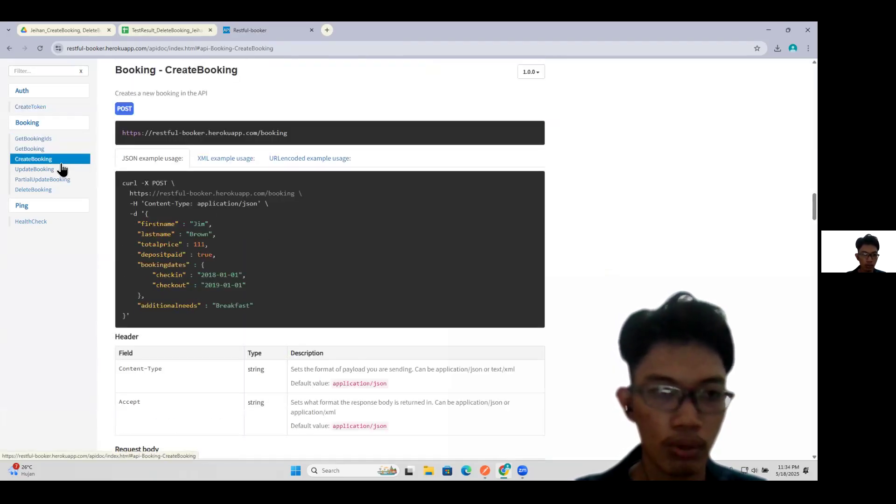
pyautogui.click(46, 190)
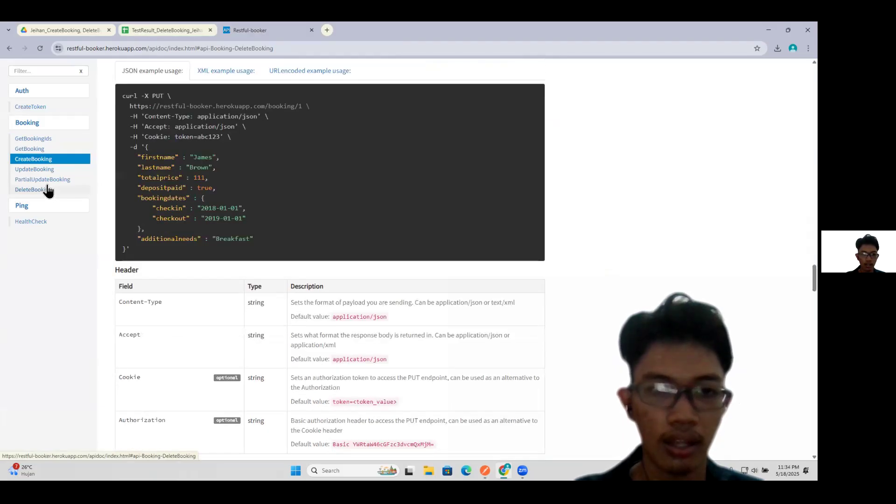
pyautogui.scroll(-5, 312, 228)
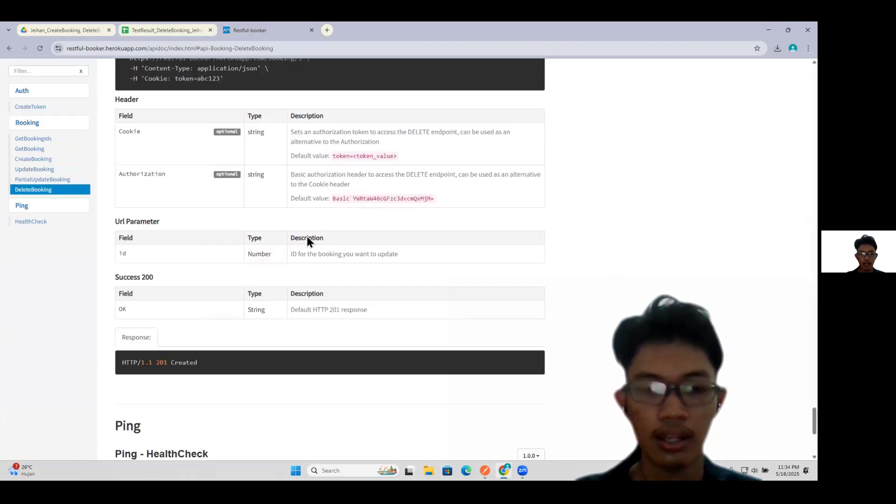
pyautogui.scroll(-2, 239, 323)
pyautogui.moveTo(220, 201); pyautogui.dragTo(155, 201)
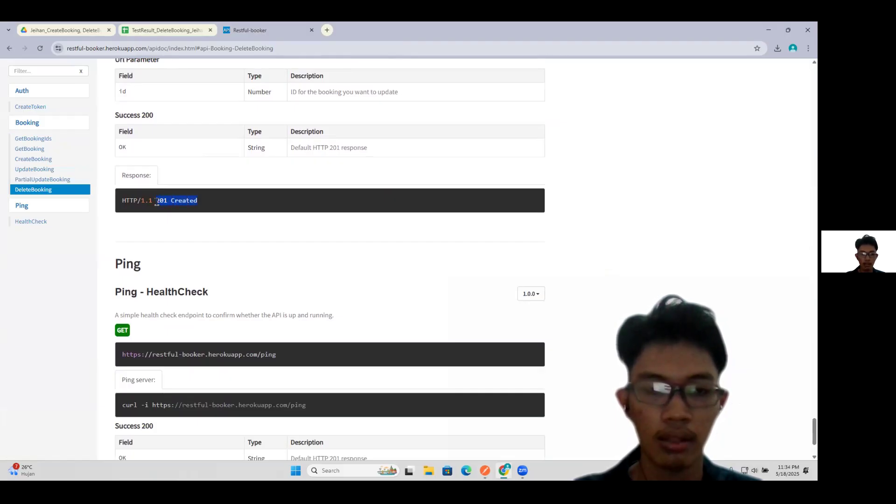
# Compare the DeleteBooking response in Postman with TC-6-01's Expected Result cell on the Test Case Design sheet in Chrome.
pyautogui.hotkey('alt', 'Tab')
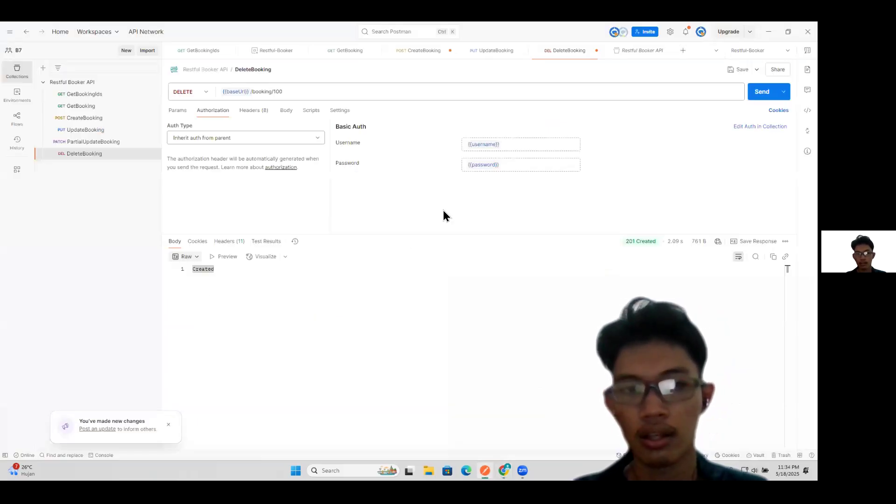
pyautogui.hotkey('alt', 'Tab')
pyautogui.click(162, 29)
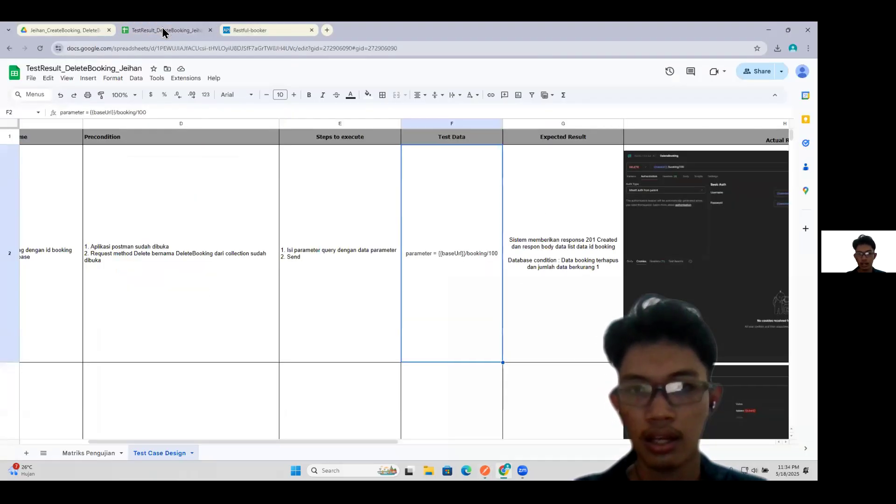
pyautogui.doubleClick(515, 239)
pyautogui.moveTo(509, 152); pyautogui.dragTo(699, 162)
pyautogui.click(460, 218)
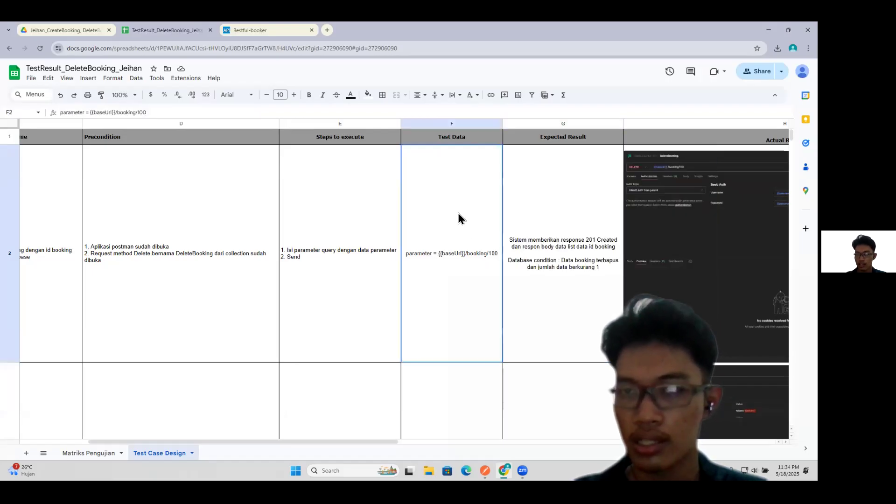
# Send the DeleteBooking request for {{baseUrl}}/booking/100 in Postman and examine its response status and body.
pyautogui.hotkey('alt', 'Tab')
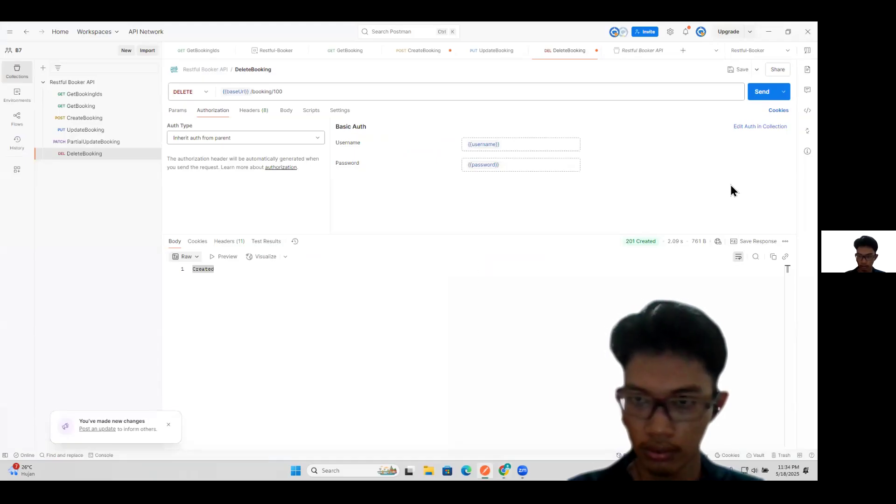
pyautogui.click(757, 93)
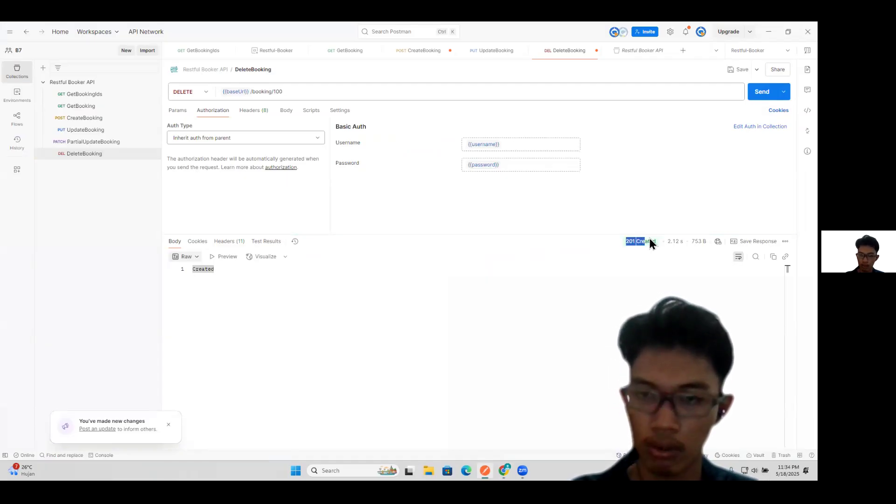
pyautogui.moveTo(222, 273); pyautogui.dragTo(187, 268)
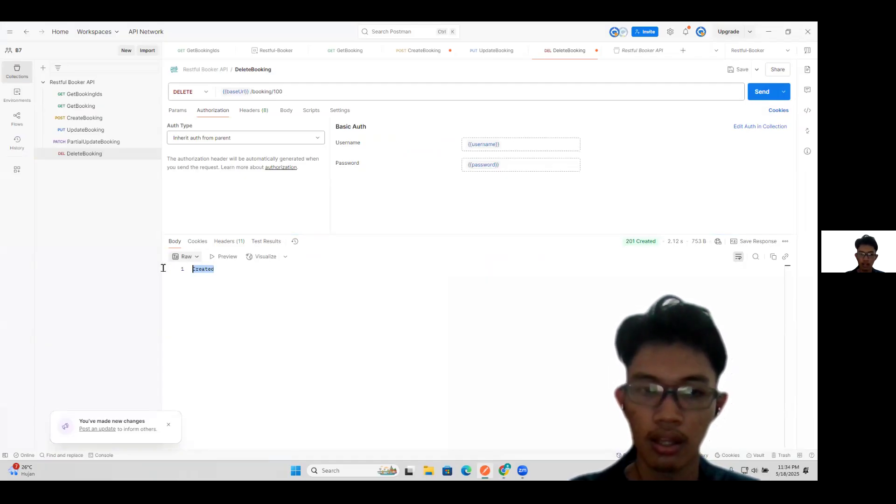
pyautogui.click(266, 282)
# Review the Actual Result, Status and Incident columns for both DeleteBooking test cases in the Chrome spreadsheet.
pyautogui.hotkey('alt', 'Tab')
pyautogui.hscroll(5, 272, 284)
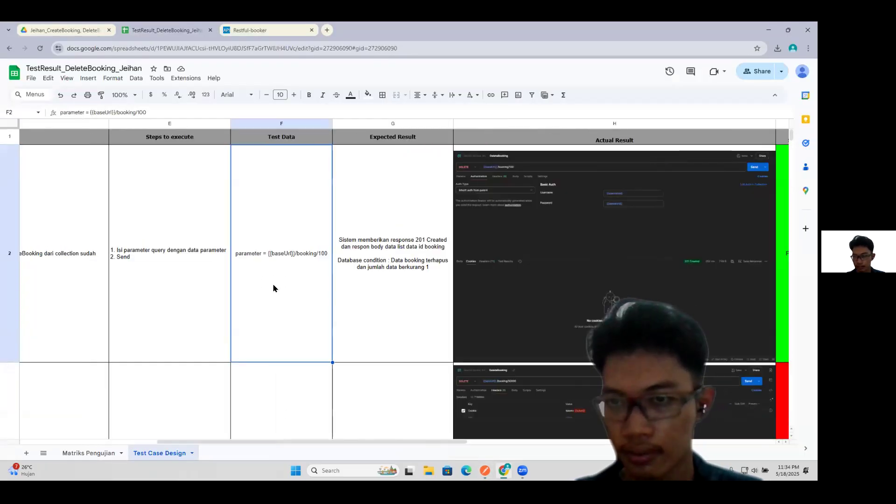
pyautogui.hscroll(4, 275, 289)
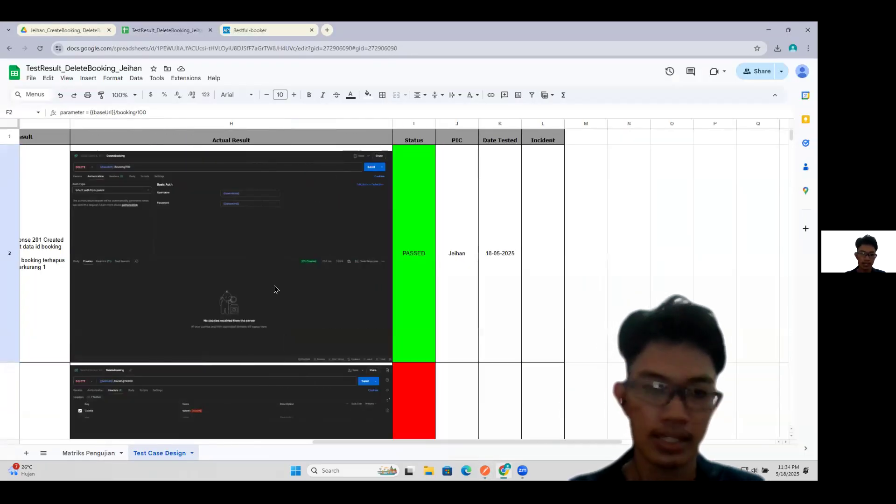
pyautogui.scroll(-4, 373, 204)
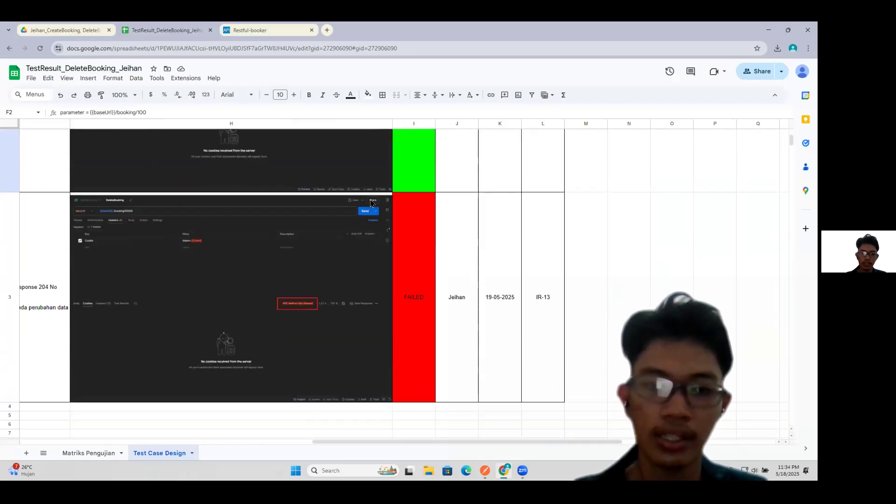
pyautogui.hscroll(-4, 372, 203)
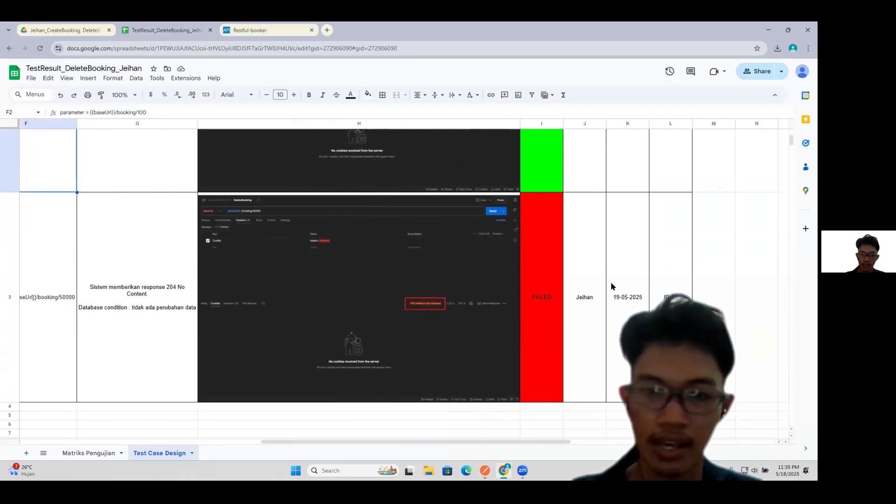
# Open the B7_Bug Monitoring_Restful-Booker spreadsheet from the B7 folder in Drive and review its Summary tables.
pyautogui.click(68, 31)
pyautogui.click(269, 97)
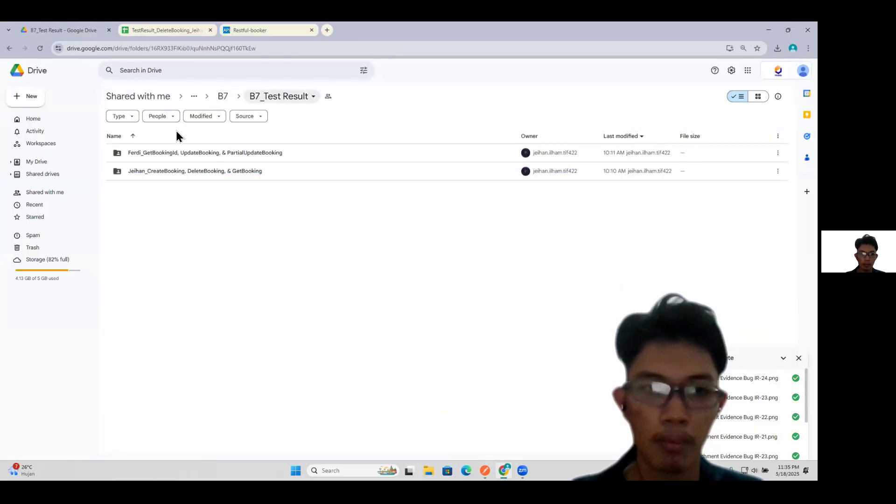
pyautogui.click(224, 97)
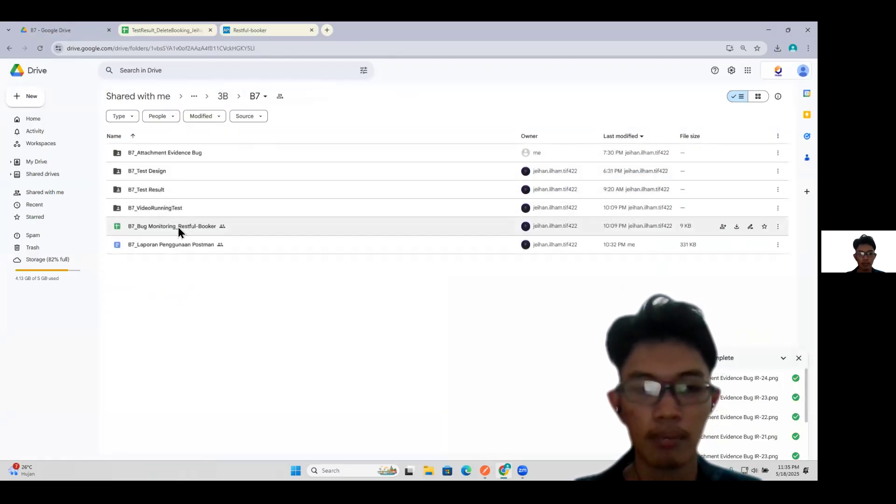
pyautogui.doubleClick(180, 229)
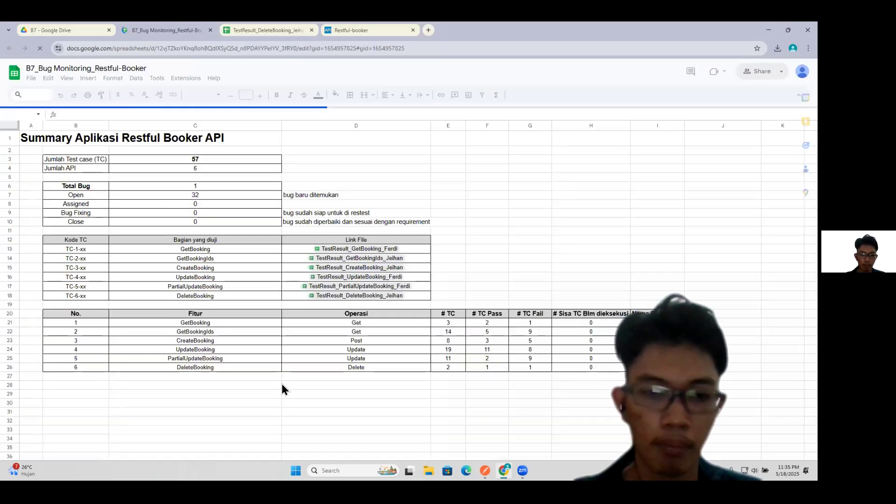
pyautogui.scroll(-2, 271, 376)
pyautogui.hscroll(7, 271, 376)
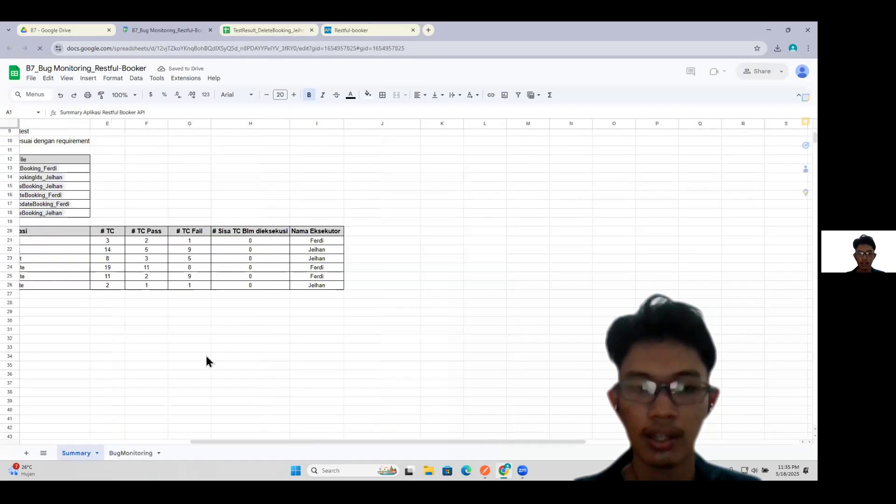
# Look through the bug reports on the BugMonitoring sheet and return to the per-feature tables on the Summary sheet.
pyautogui.click(117, 453)
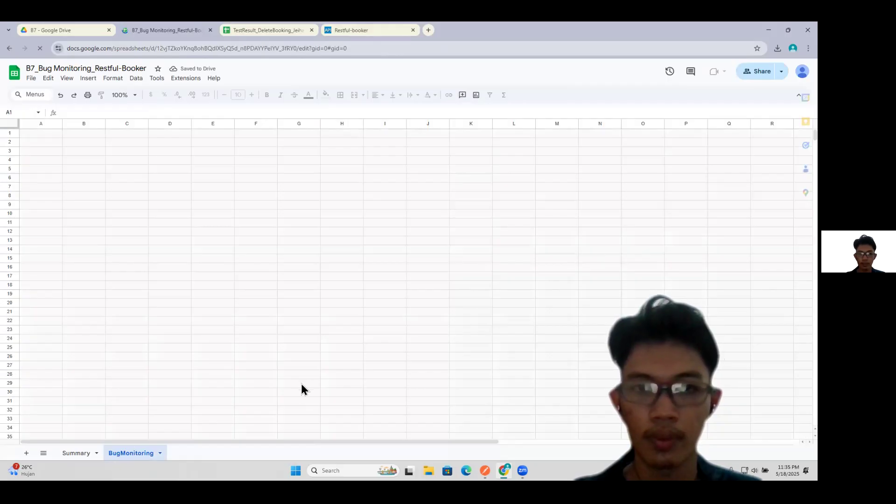
pyautogui.scroll(-5, 289, 373)
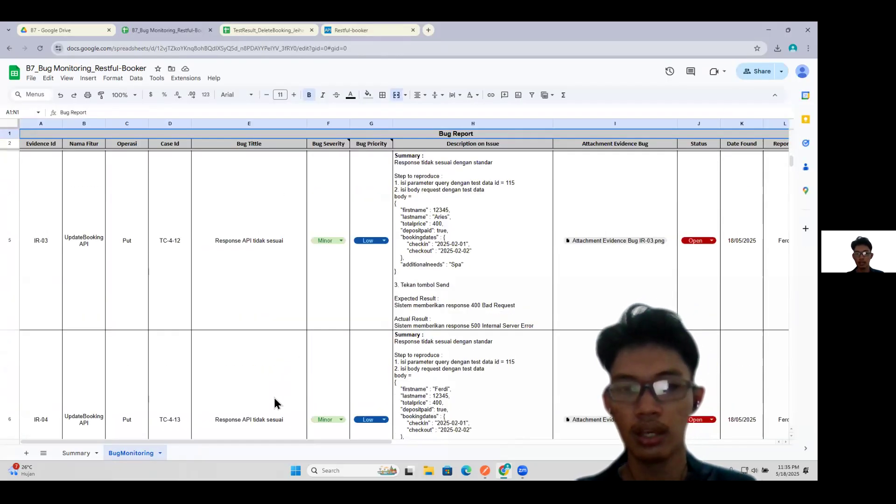
pyautogui.hscroll(4, 298, 363)
pyautogui.hscroll(-4, 298, 362)
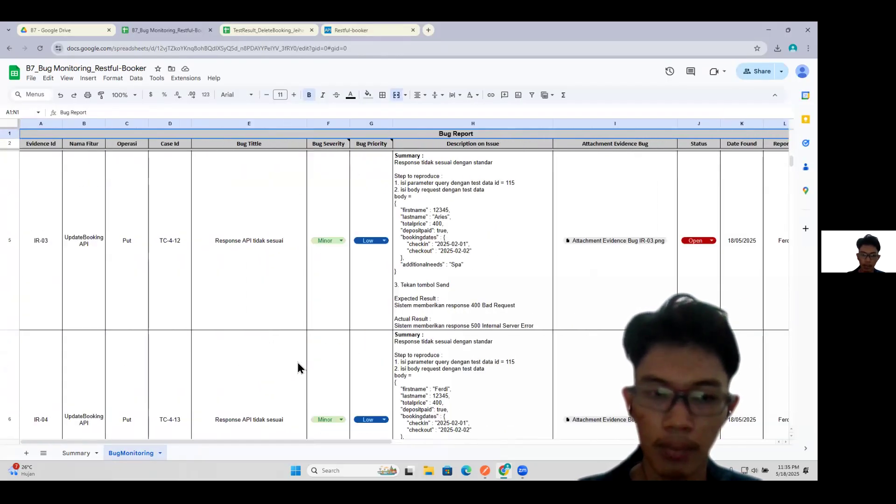
pyautogui.click(79, 453)
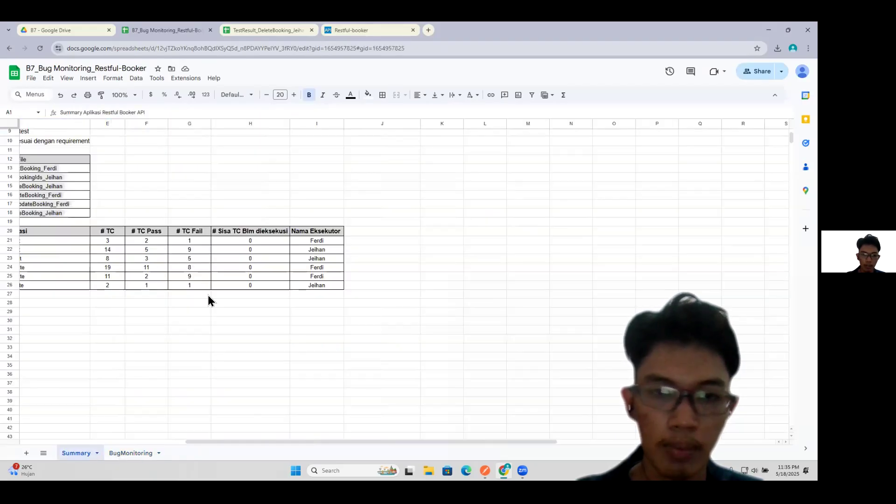
pyautogui.hscroll(-5, 209, 299)
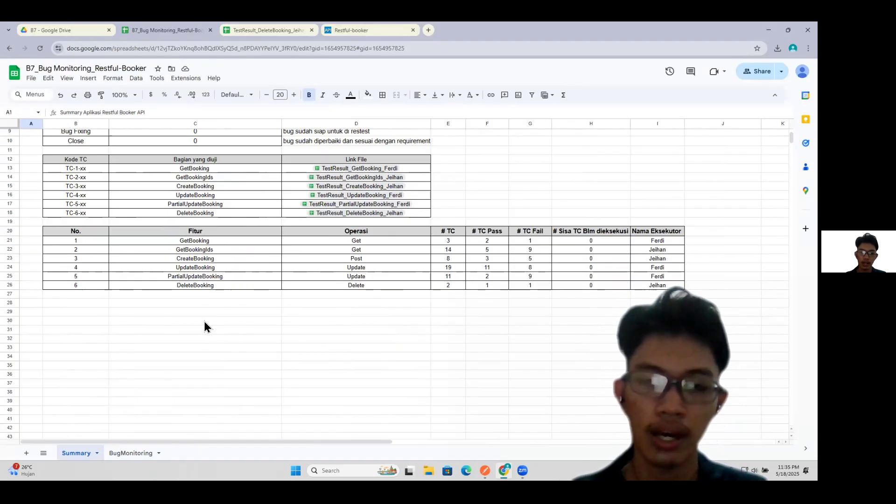
# Switch to Postman and display the GetBookingIds request with its response.
pyautogui.hotkey('alt', 'Tab')
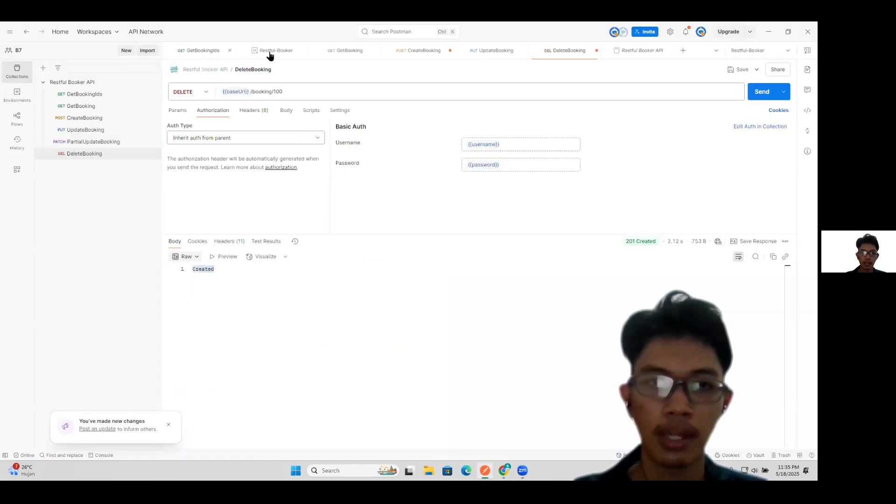
pyautogui.click(203, 51)
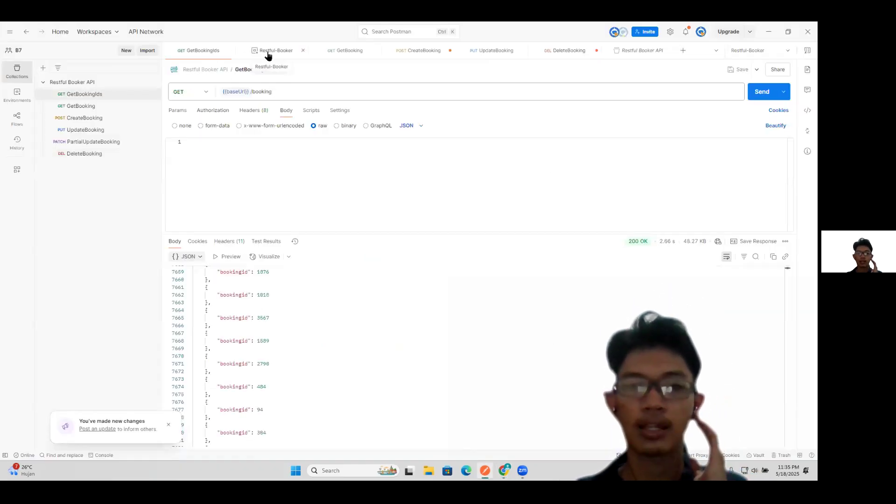